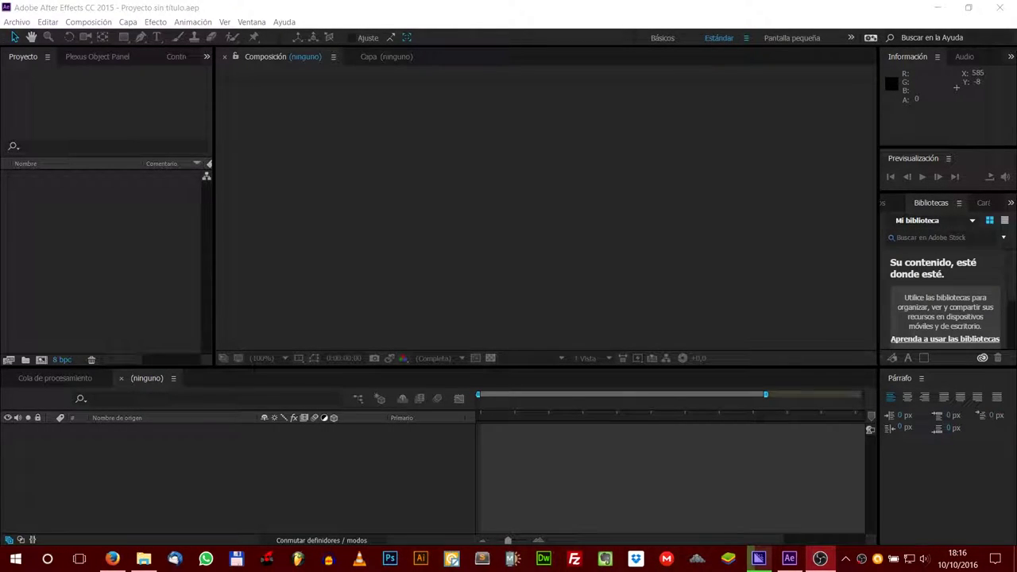
# Drag the biohazard logo, piserica.jpg and the Vertigo mp3 from the trash folder into the Project panel.
pyautogui.click(673, 17)
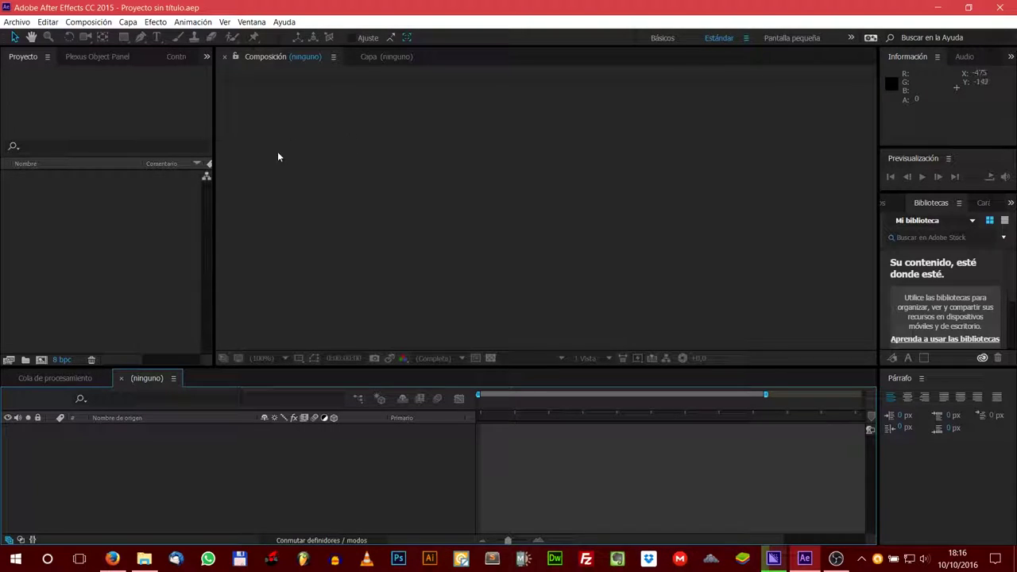
pyautogui.click(144, 559)
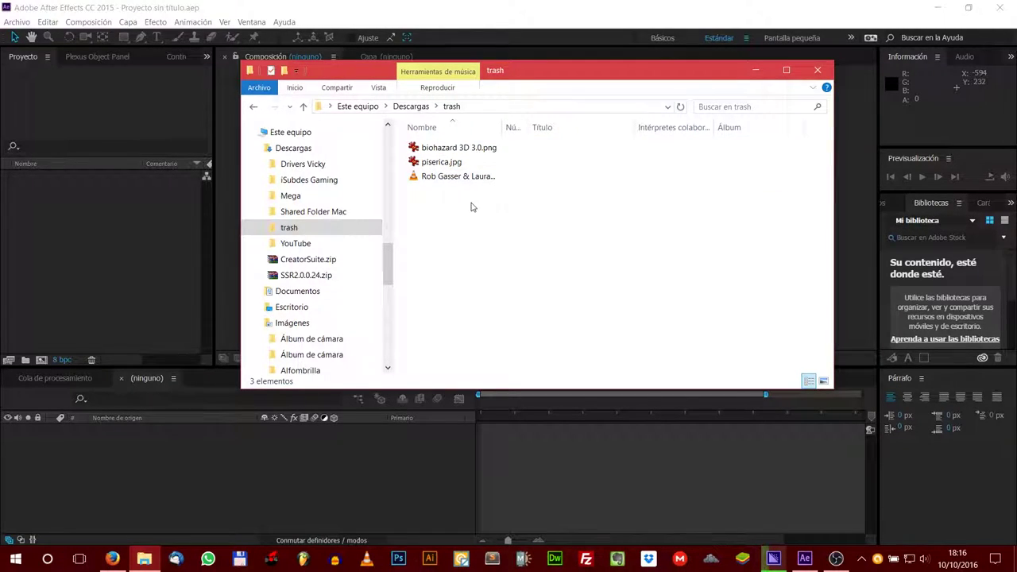
pyautogui.moveTo(467, 220); pyautogui.dragTo(422, 137)
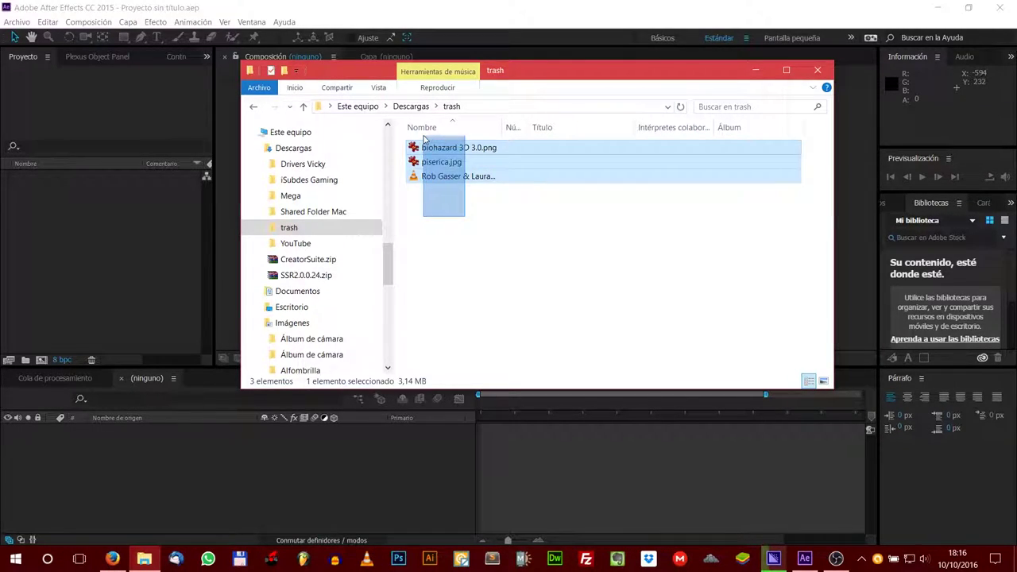
pyautogui.moveTo(447, 185); pyautogui.dragTo(125, 256)
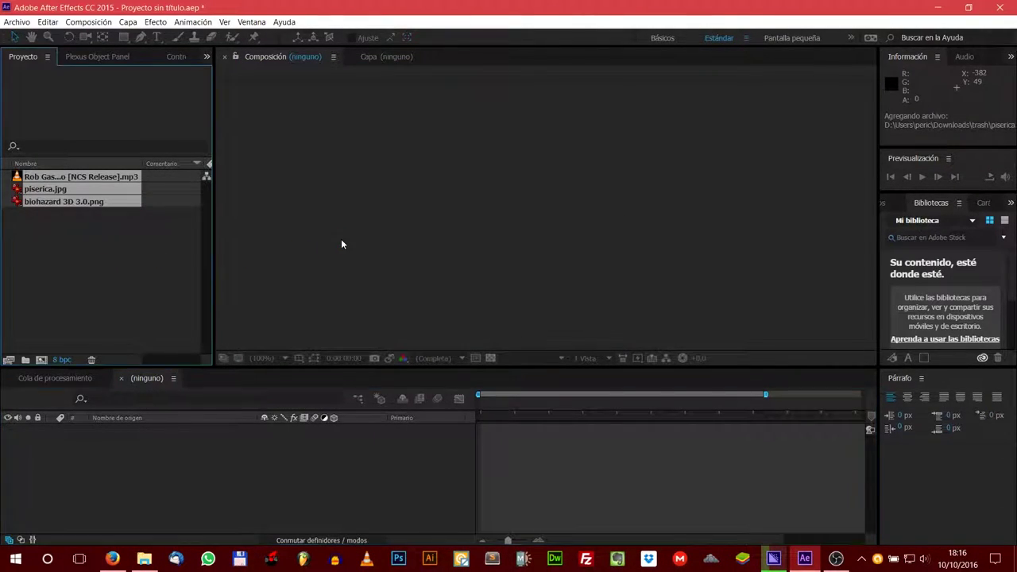
pyautogui.click(67, 225)
# Preview the Vertigo music track in VLC, then close the player.
pyautogui.hotkey('alt', 'Tab')
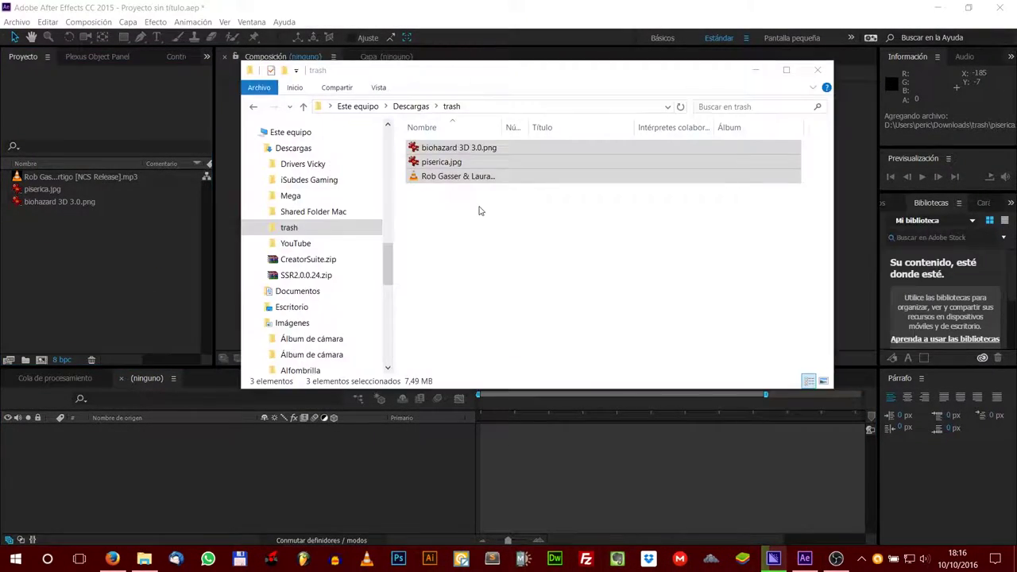
pyautogui.click(450, 207)
pyautogui.click(441, 182)
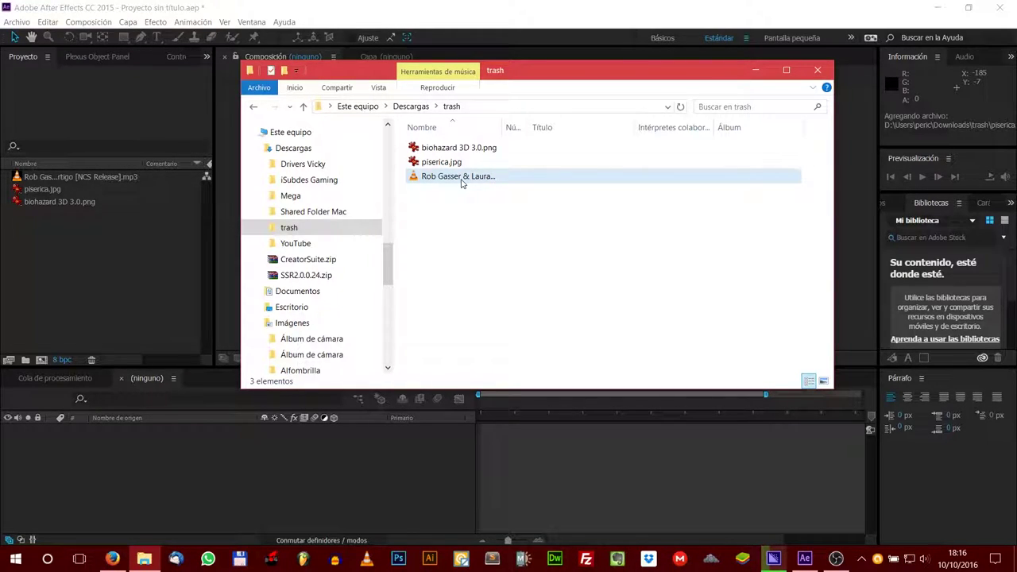
pyautogui.doubleClick(461, 176)
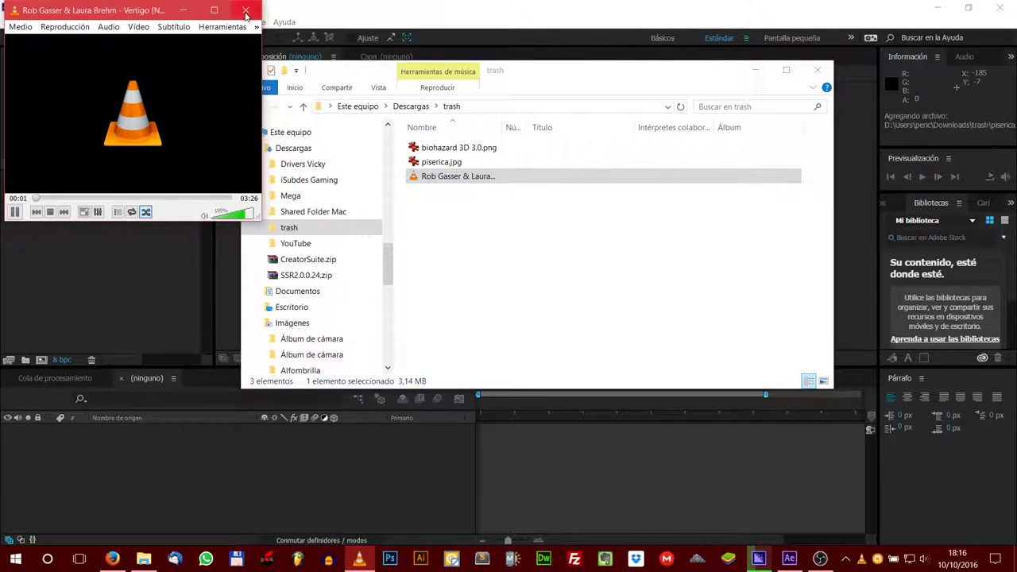
pyautogui.click(243, 11)
# Create a new composition, Comp 1, at 1920×1080 and 60 fps with duration 0:03:26:00.
pyautogui.click(89, 246)
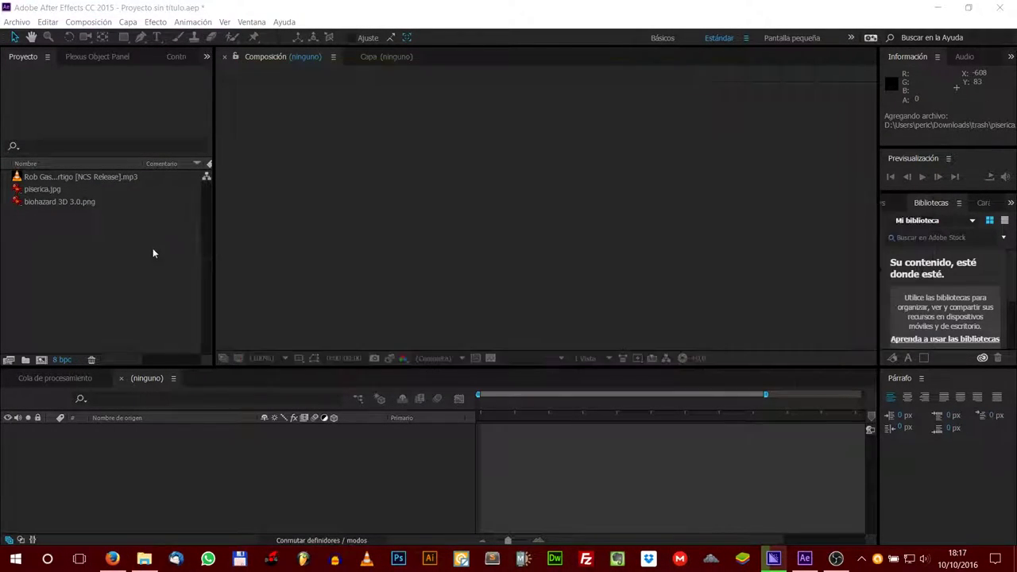
pyautogui.rightClick(30, 248)
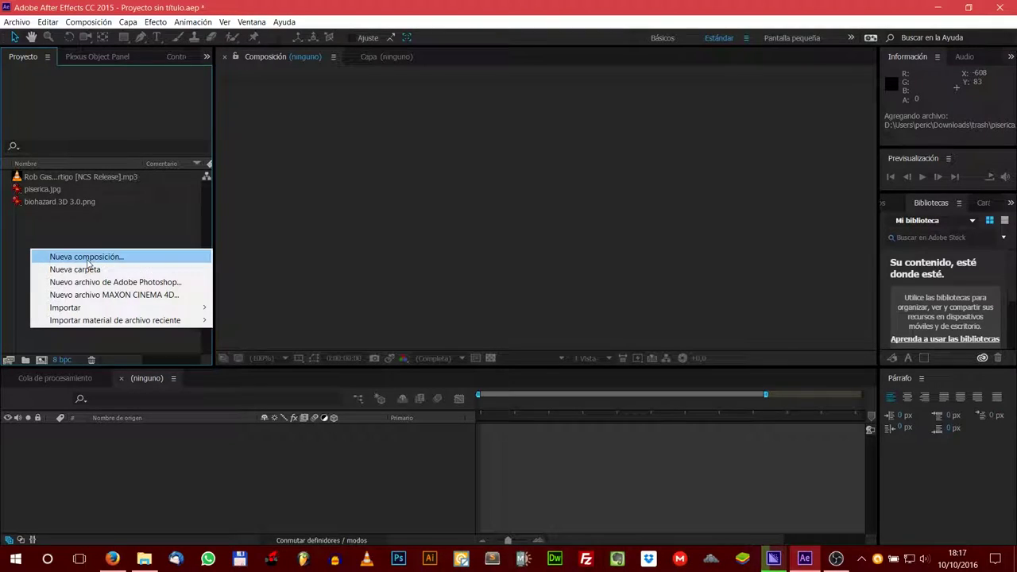
pyautogui.click(64, 256)
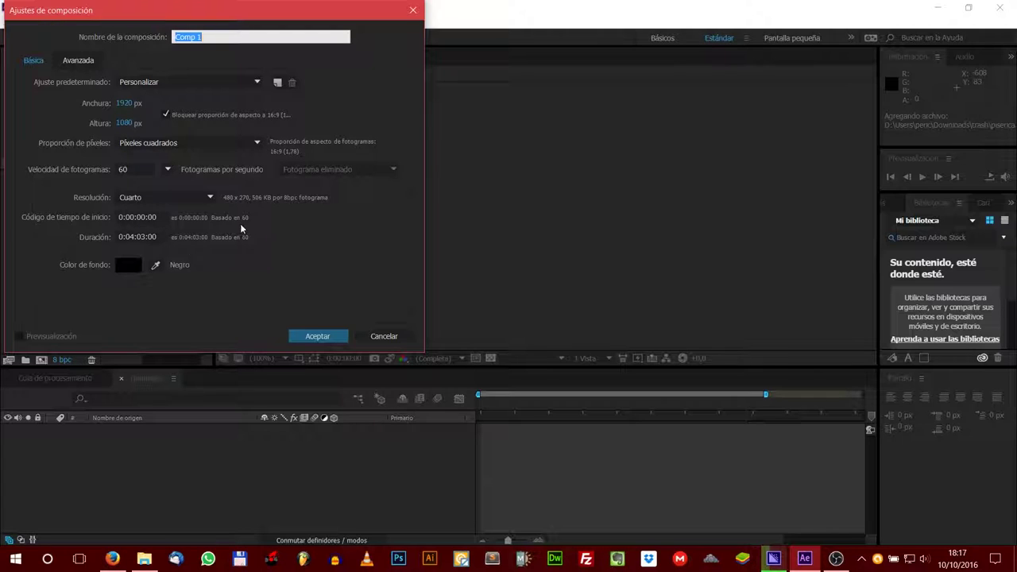
pyautogui.hotkey('alt', 'Tab')
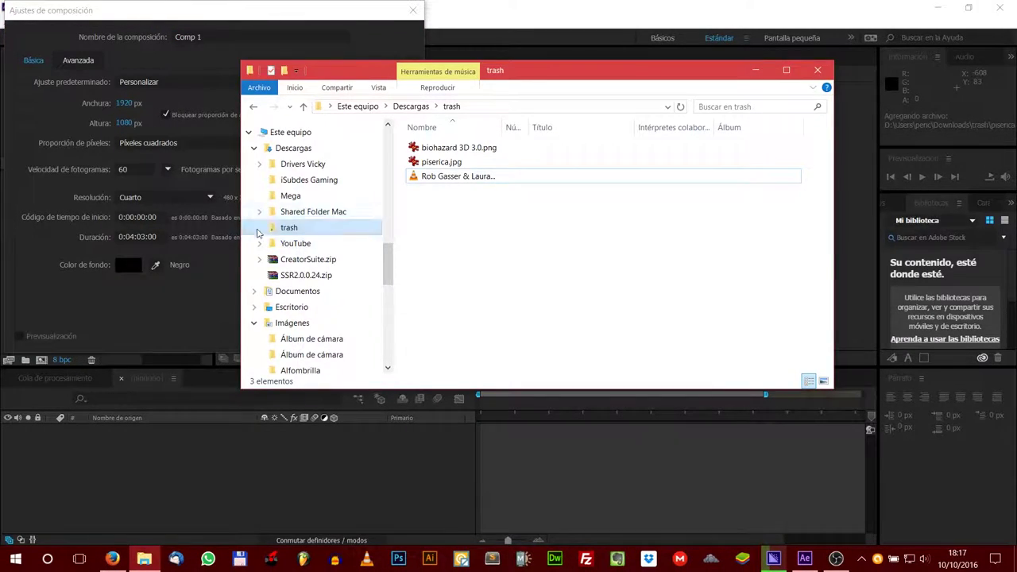
pyautogui.hotkey('alt', 'Tab')
pyautogui.click(121, 243)
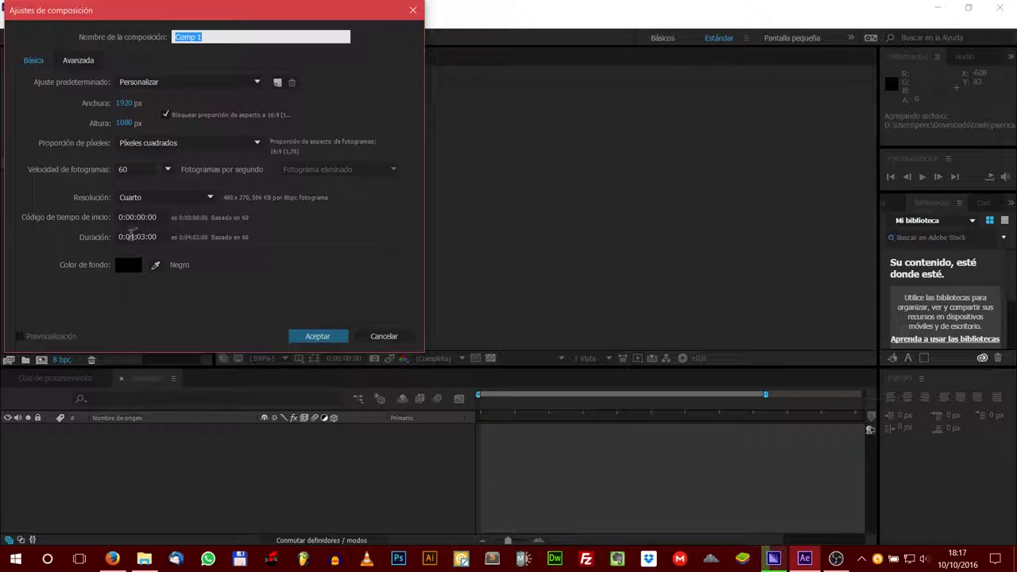
pyautogui.click(128, 237)
pyautogui.write('3')
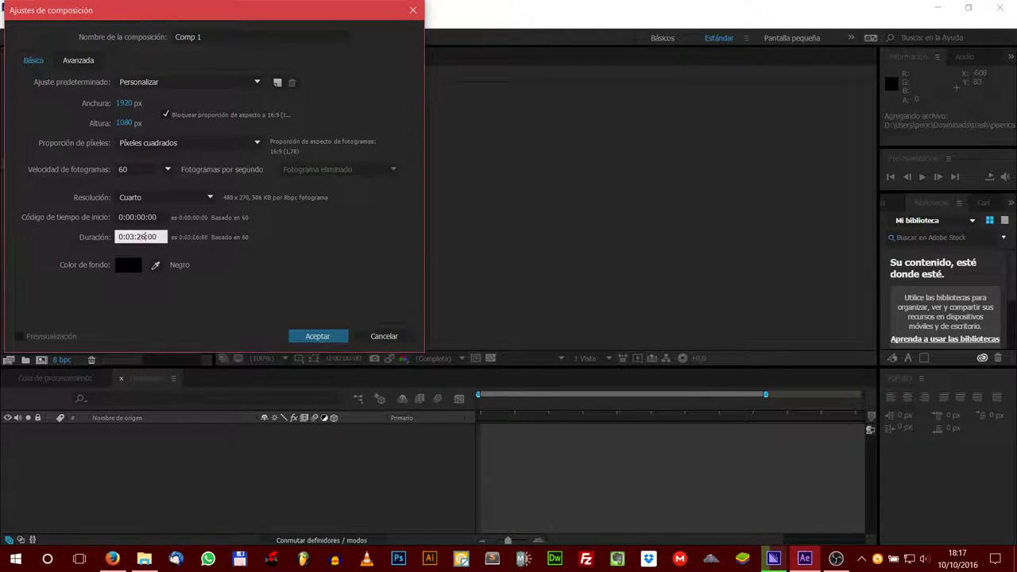
pyautogui.press('Return')
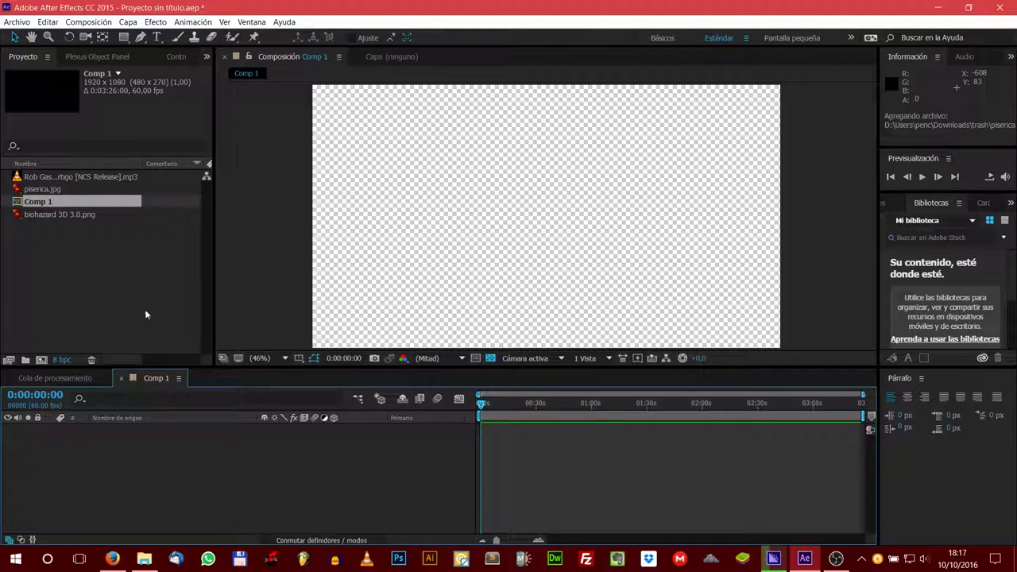
# Add the Vertigo mp3 and piserica.jpg layers to Comp 1's timeline.
pyautogui.moveTo(100, 177)
pyautogui.mouseDown()
pyautogui.moveTo(91, 176)
pyautogui.moveTo(157, 455)
pyautogui.mouseUp()
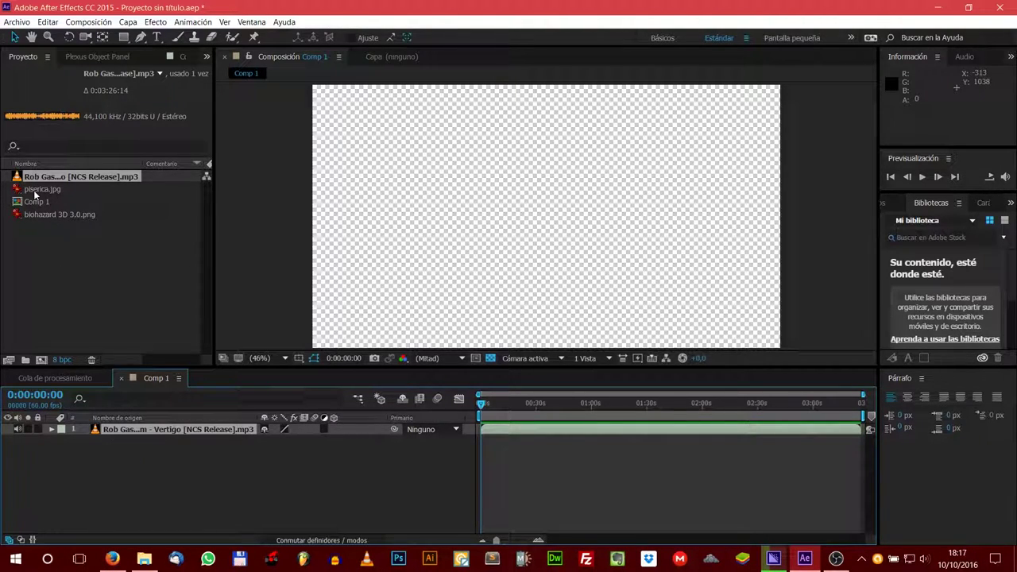
pyautogui.moveTo(40, 189); pyautogui.dragTo(177, 466)
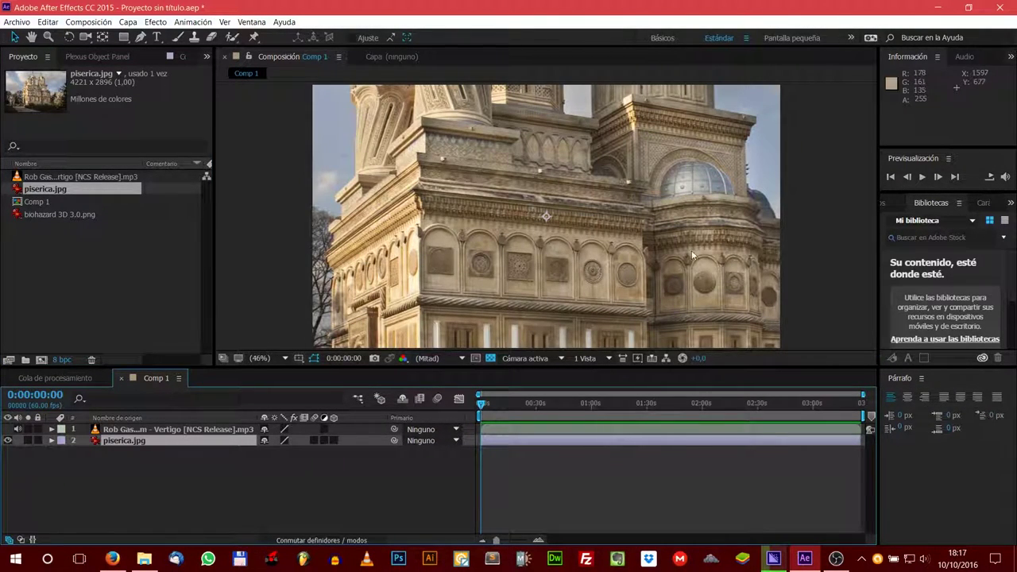
pyautogui.click(272, 359)
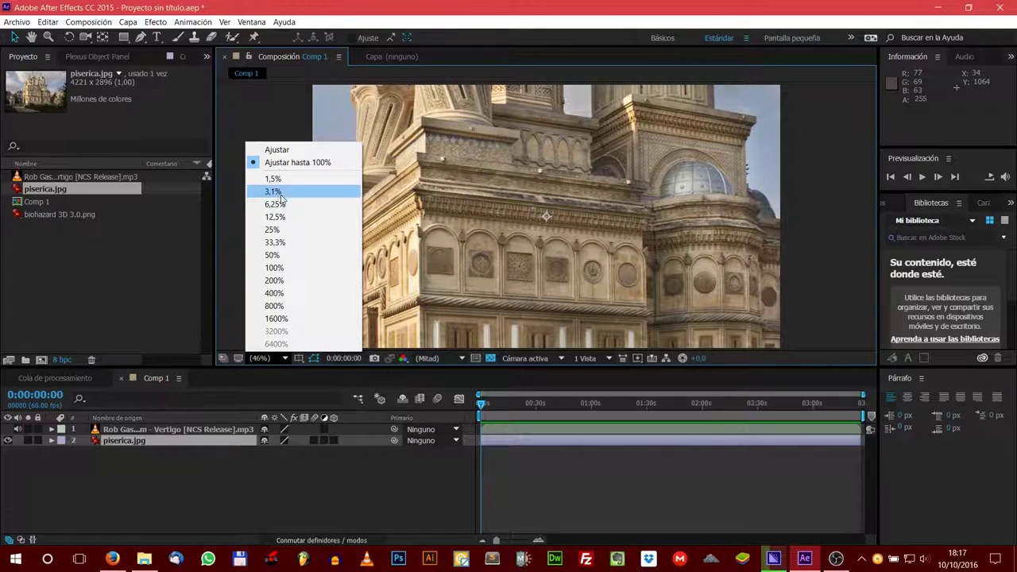
pyautogui.click(271, 229)
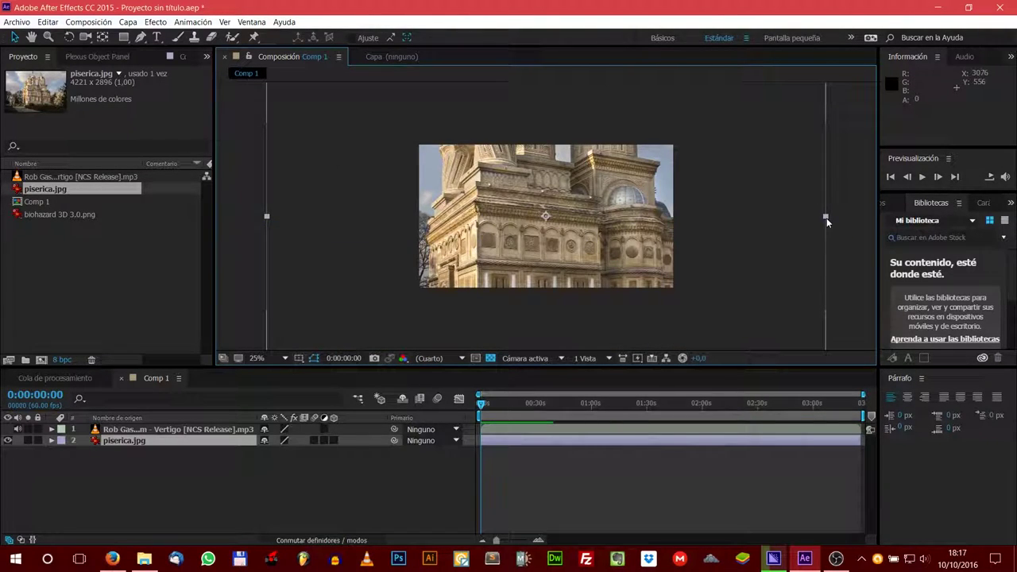
# Scale piserica.jpg down to 46% so it fills the frame.
pyautogui.moveTo(827, 220); pyautogui.dragTo(674, 226)
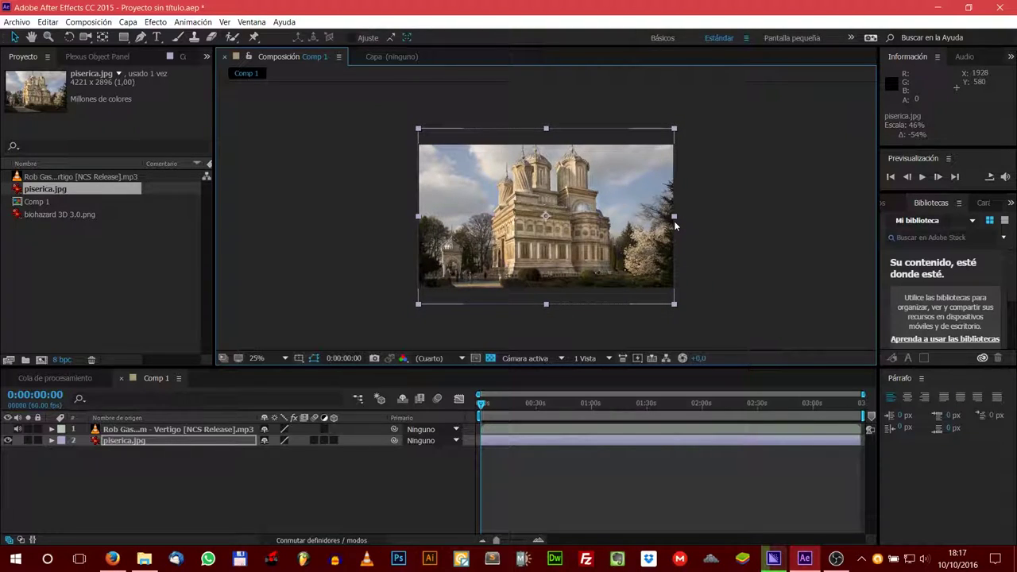
pyautogui.doubleClick(675, 224)
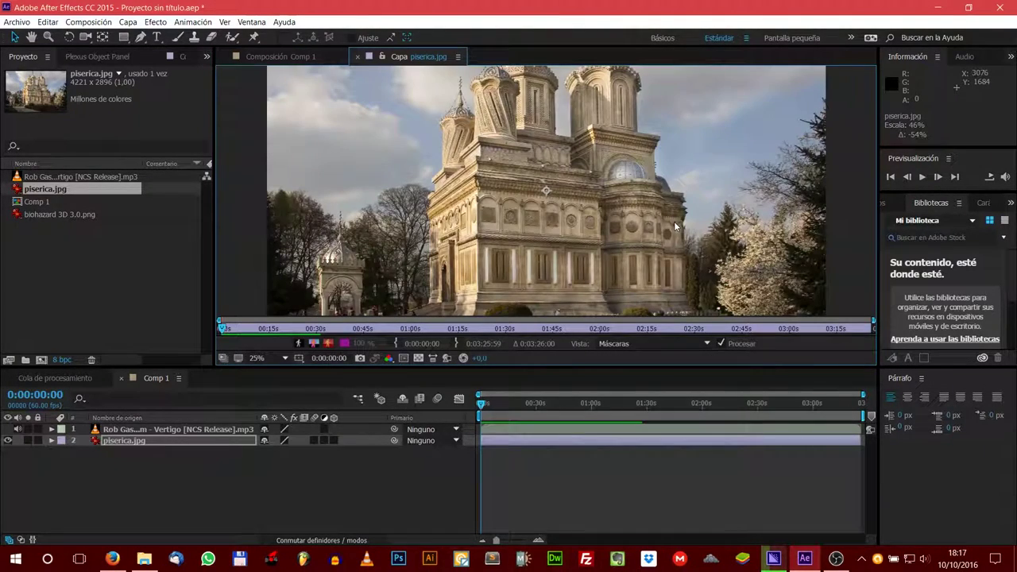
pyautogui.click(357, 57)
pyautogui.click(265, 358)
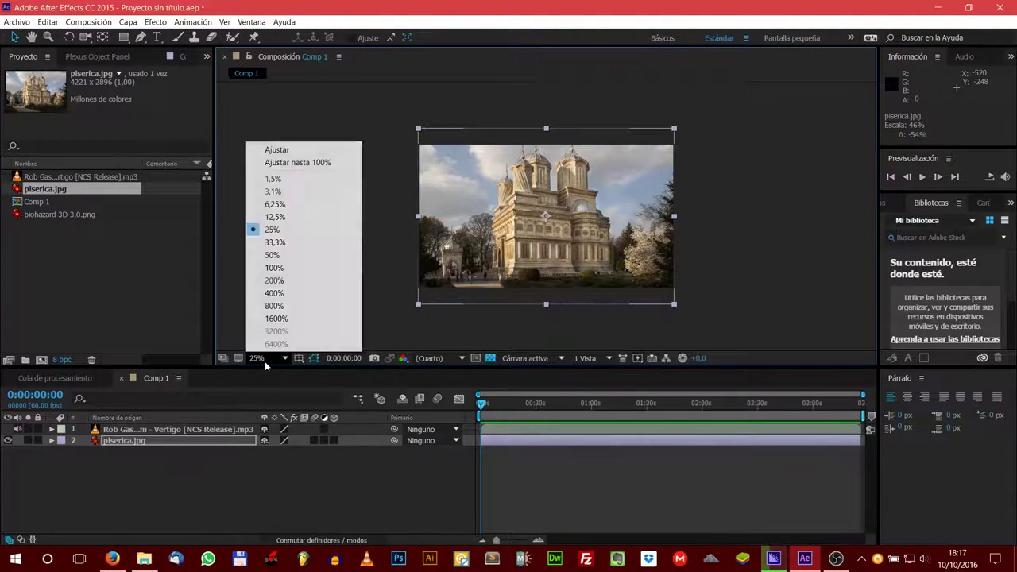
pyautogui.click(297, 162)
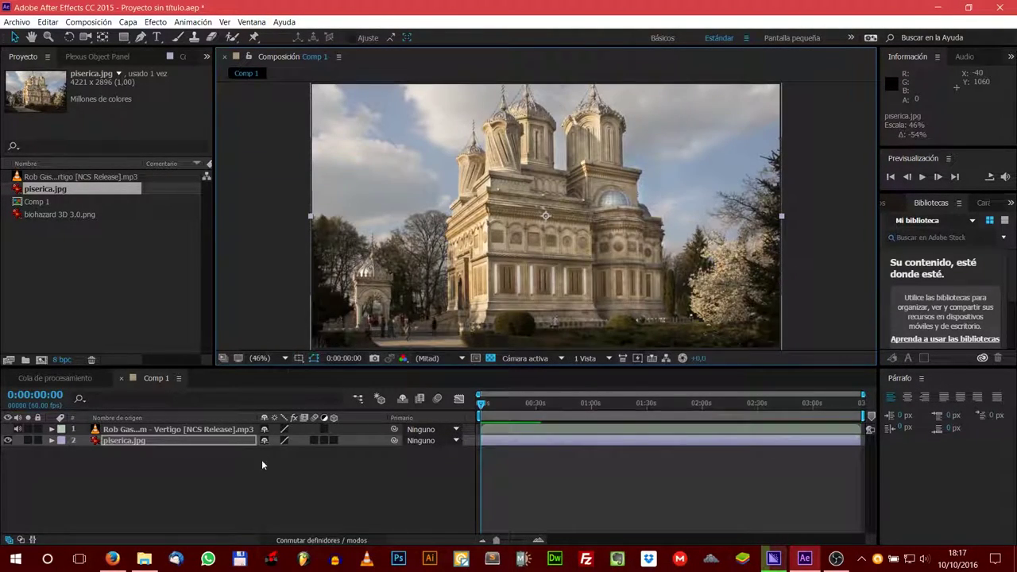
pyautogui.click(354, 466)
# Apply Desenfoque gaussiano to piserica.jpg with a blurriness of 3.0.
pyautogui.rightClick(130, 439)
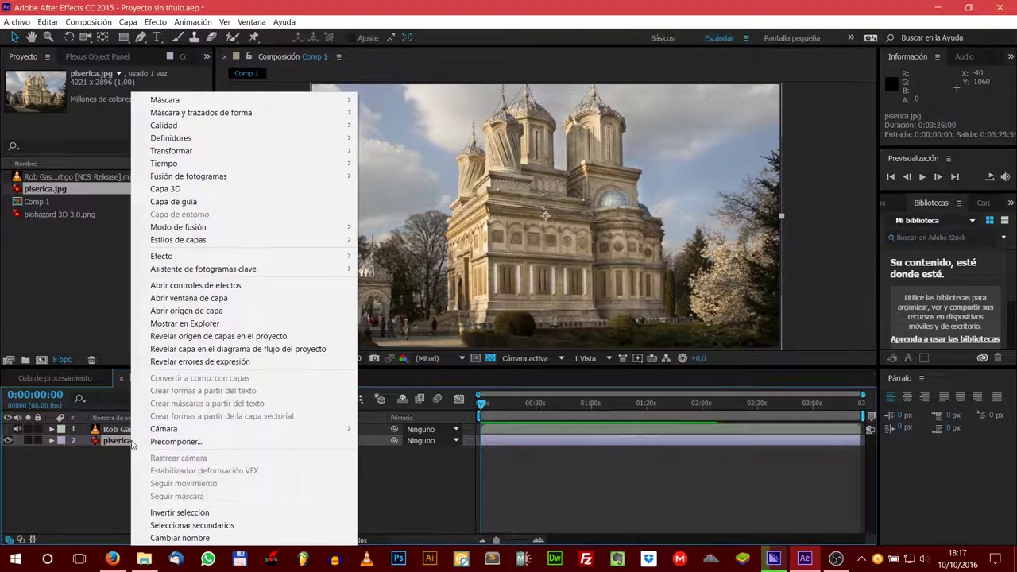
pyautogui.moveTo(225, 230)
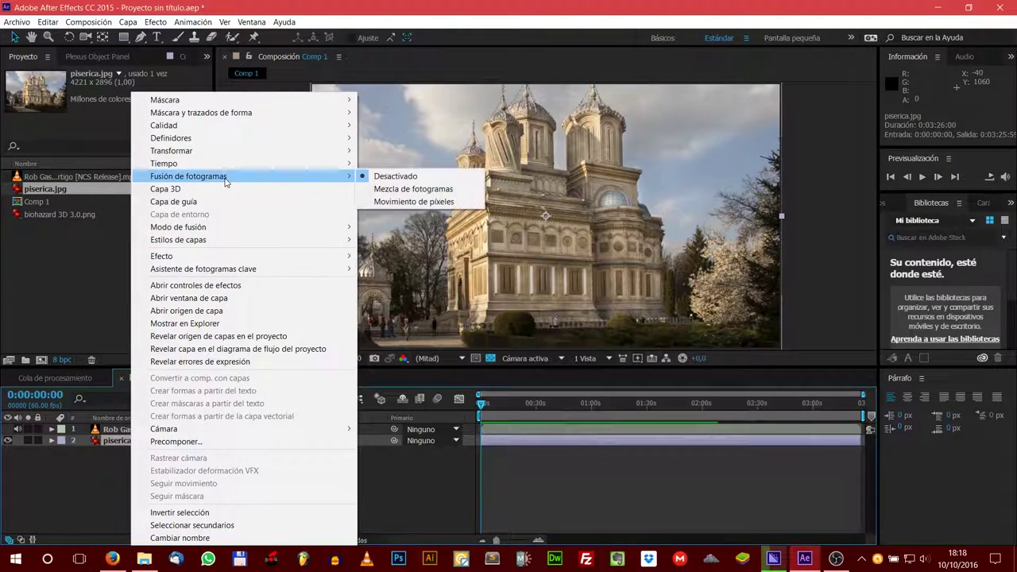
pyautogui.moveTo(225, 260)
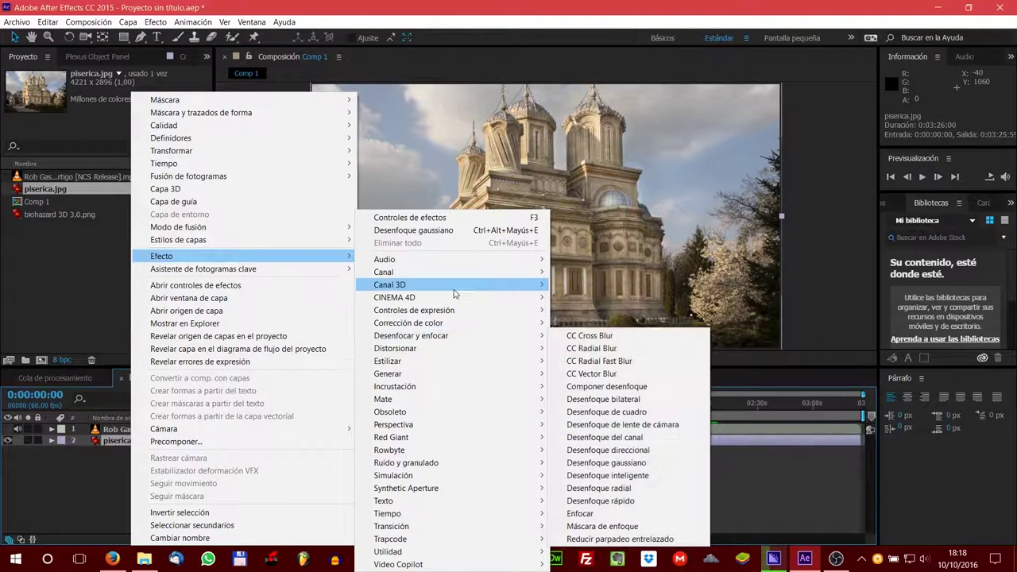
pyautogui.moveTo(437, 360)
pyautogui.moveTo(439, 339)
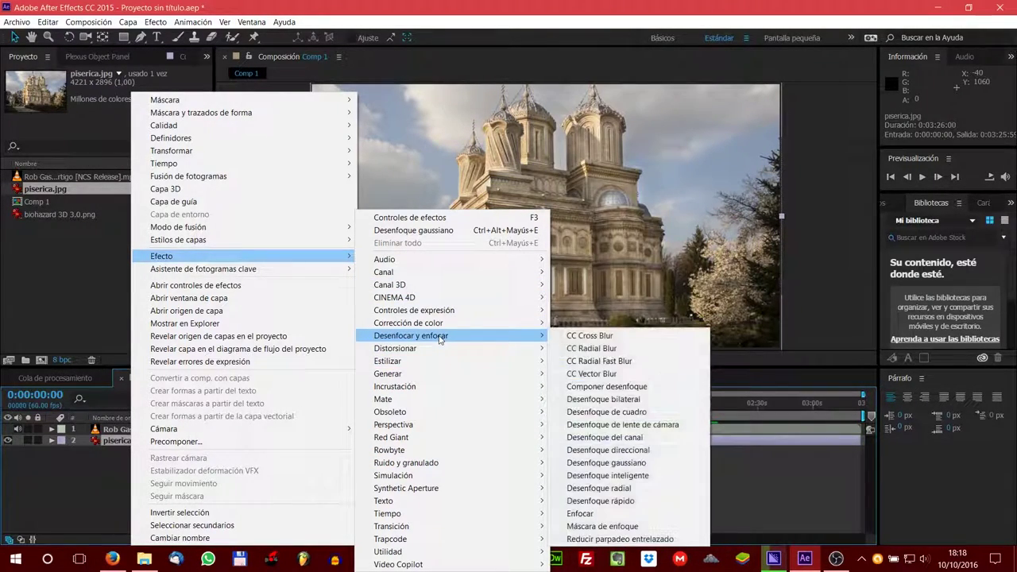
pyautogui.click(642, 463)
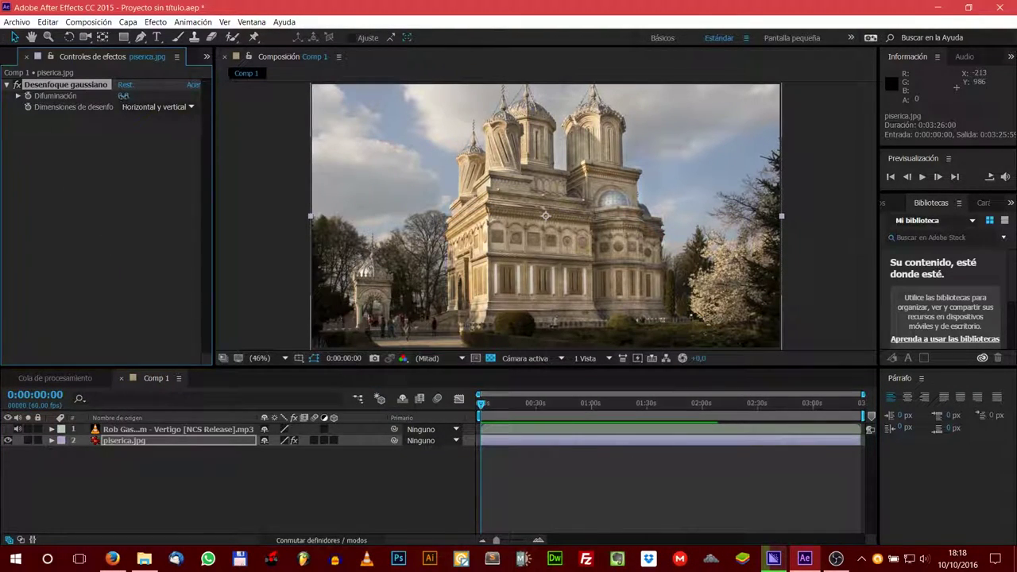
pyautogui.click(123, 95)
pyautogui.write('3')
pyautogui.press('Return')
# Create a red solid layer named Filtro.
pyautogui.hotkey('ctrl', 'y')
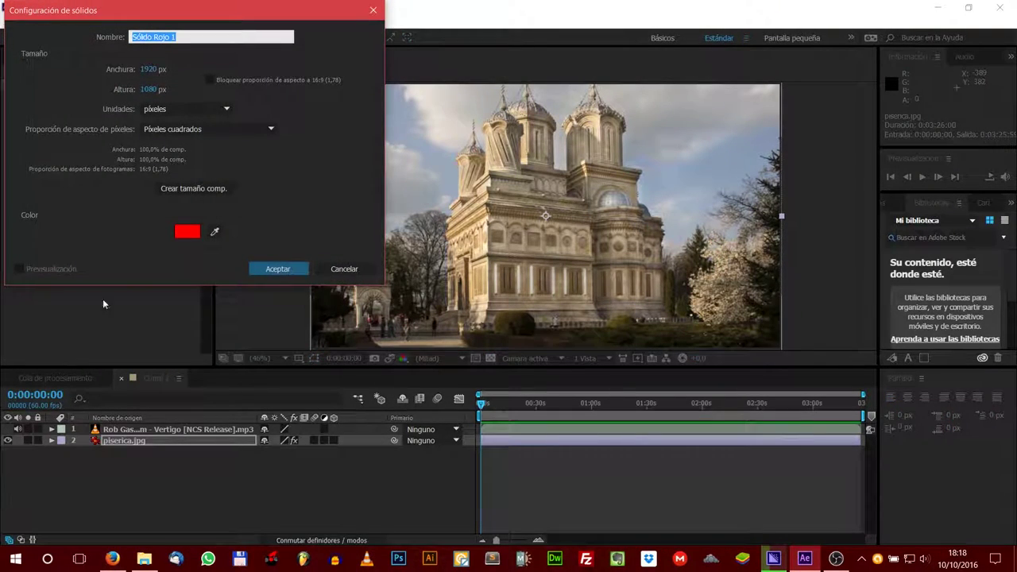
pyautogui.write('Filtro')
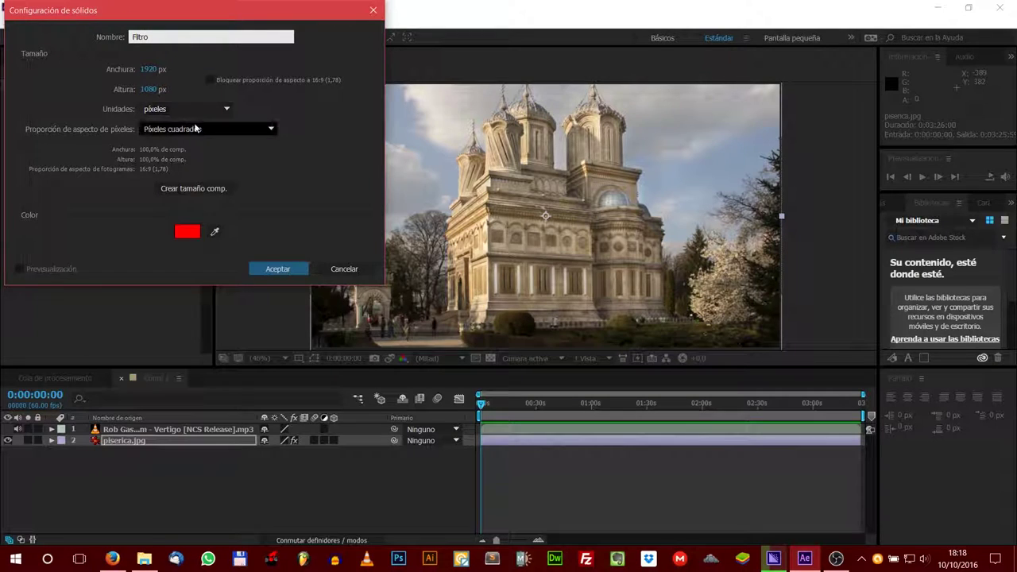
pyautogui.click(278, 270)
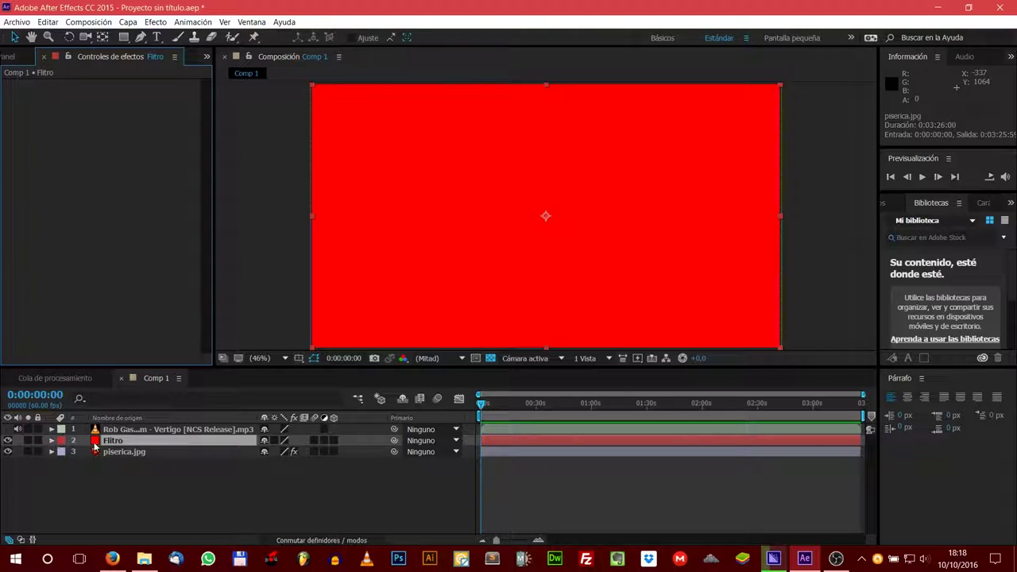
# Set the Filtro layer's opacity to 40%.
pyautogui.click(51, 440)
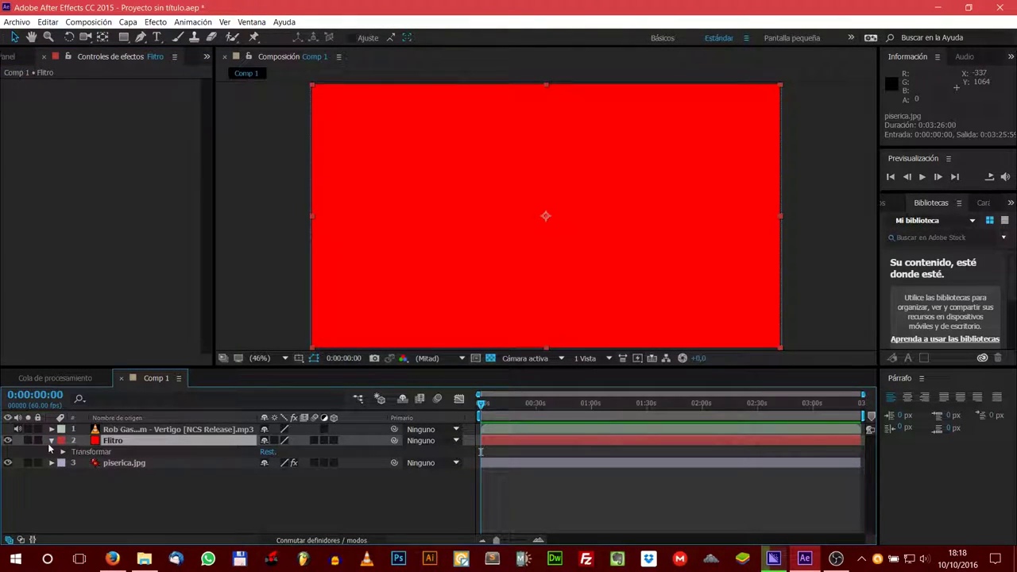
pyautogui.click(63, 452)
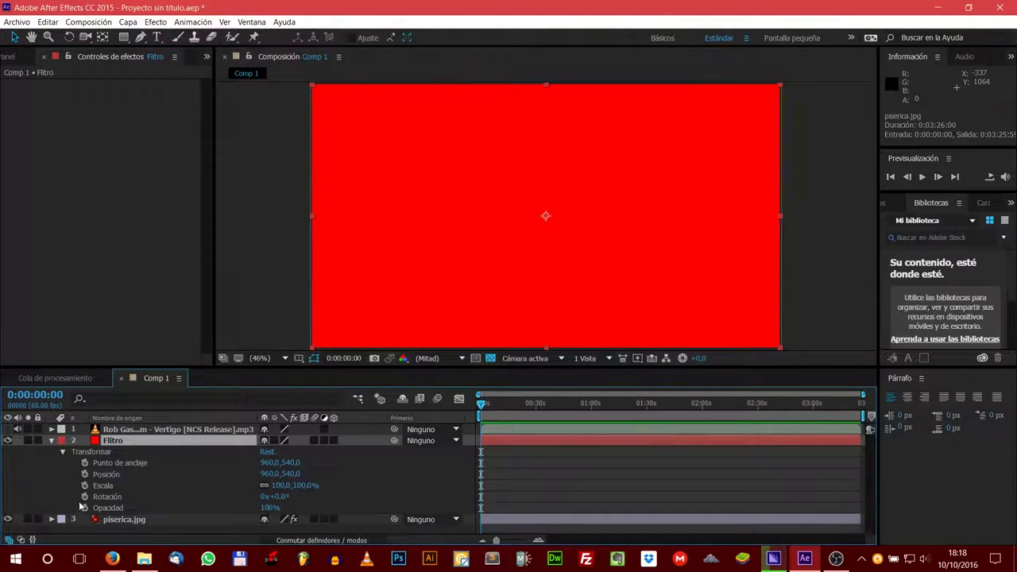
pyautogui.click(103, 508)
pyautogui.click(270, 508)
pyautogui.write('40')
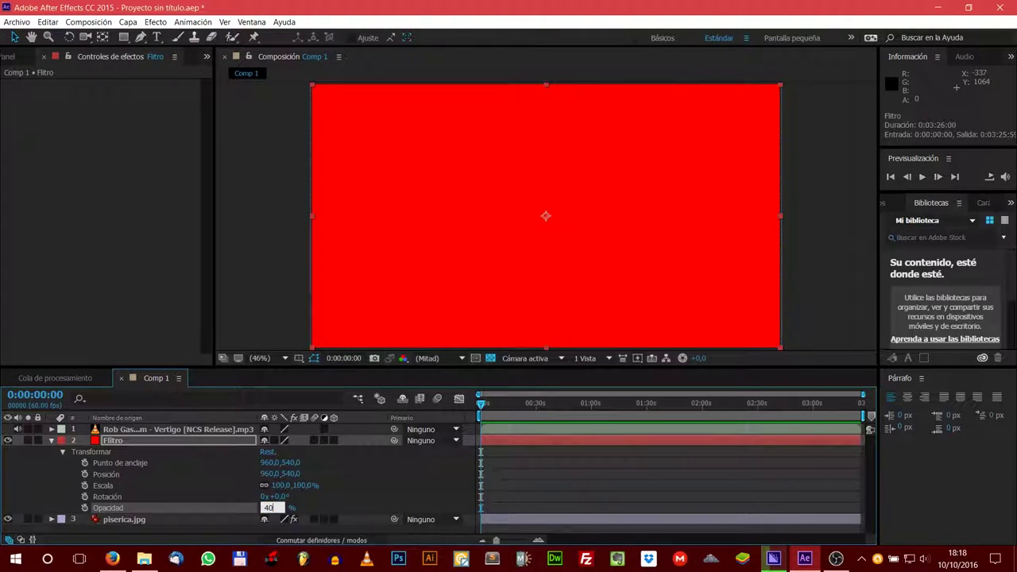
pyautogui.press('Return')
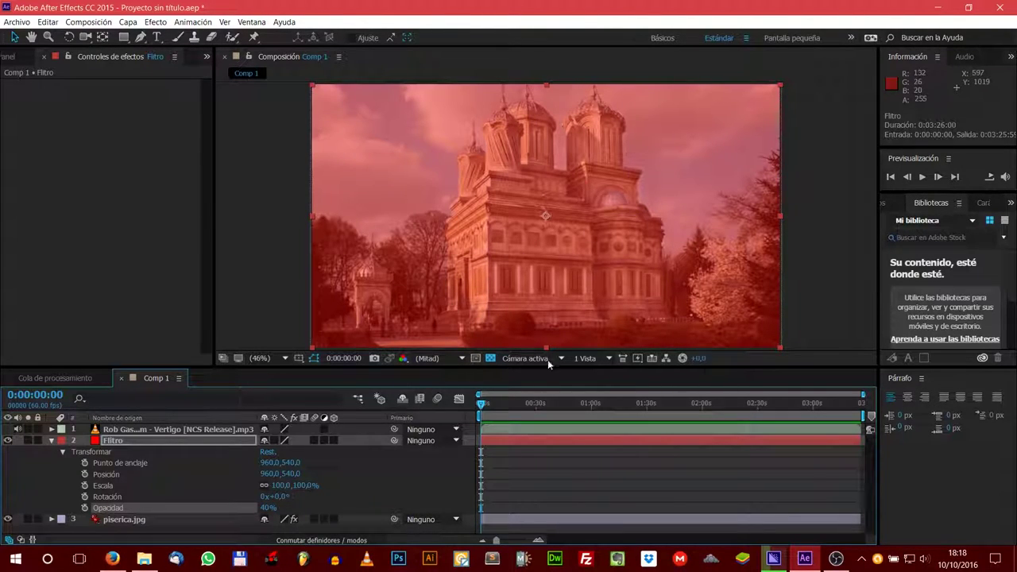
# Collapse Filtro and add a full-frame red solid named Espectro above it.
pyautogui.click(52, 439)
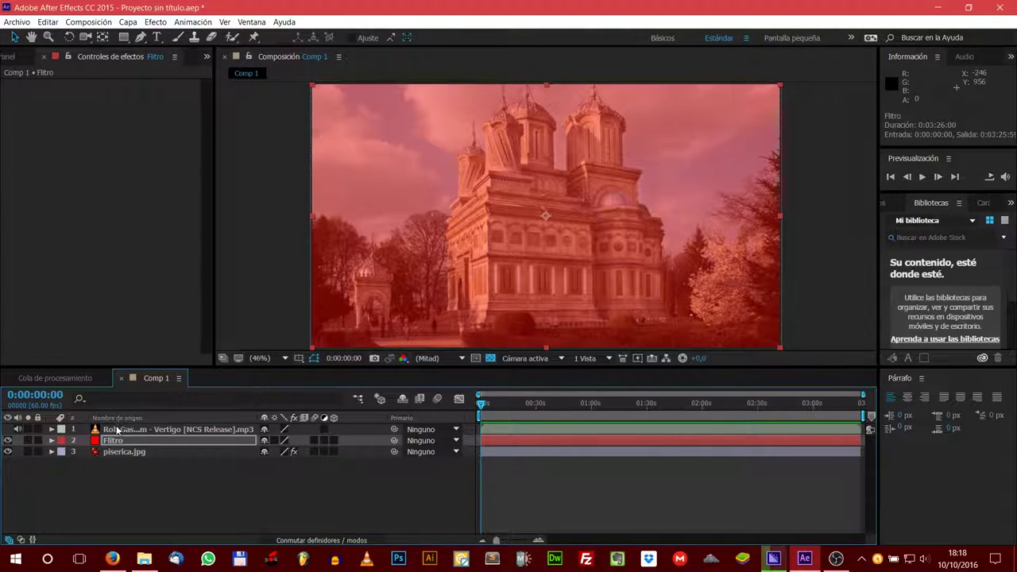
pyautogui.hotkey('ctrl', 'shift', 'y')
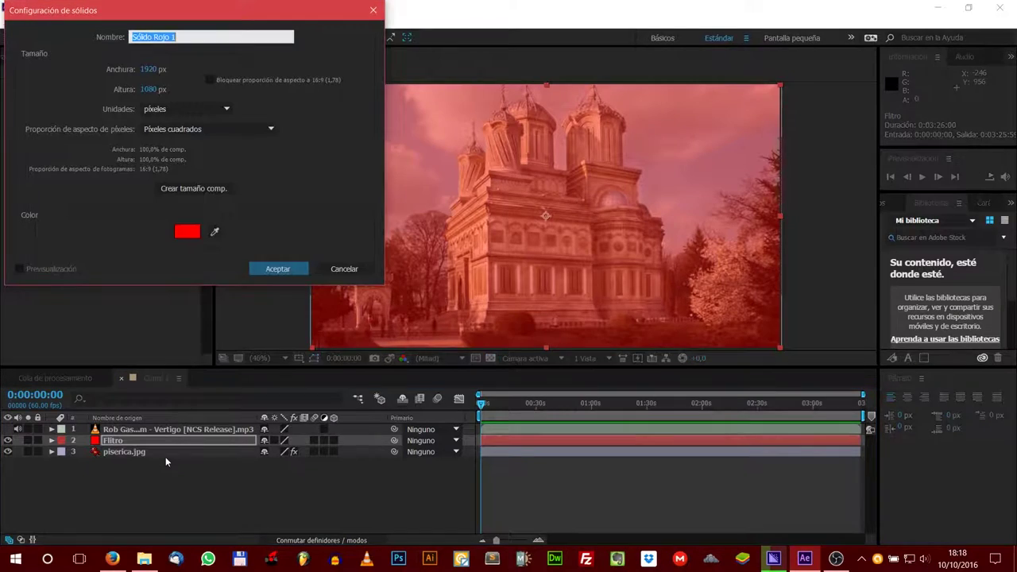
pyautogui.write('Espectro')
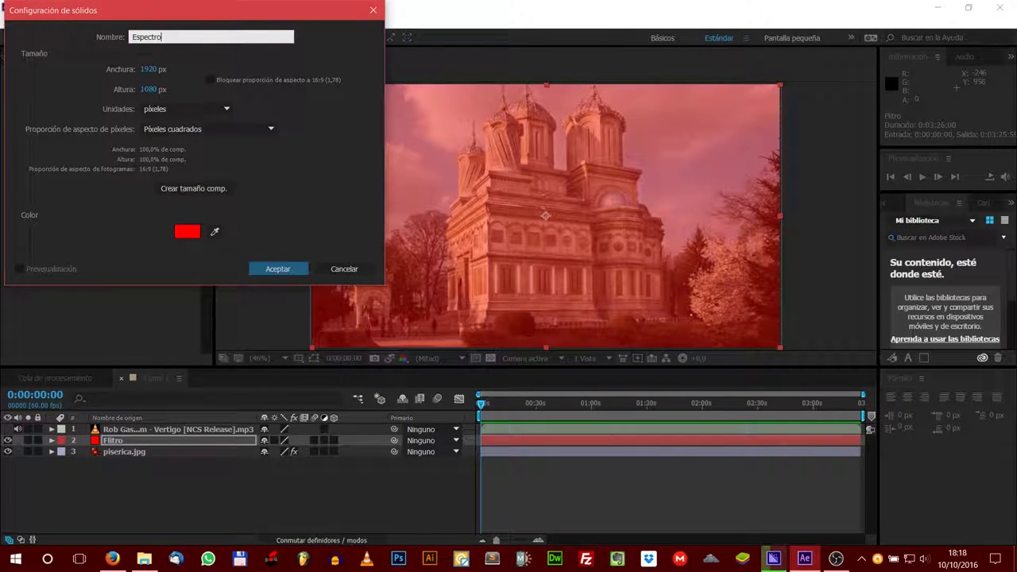
pyautogui.press('Return')
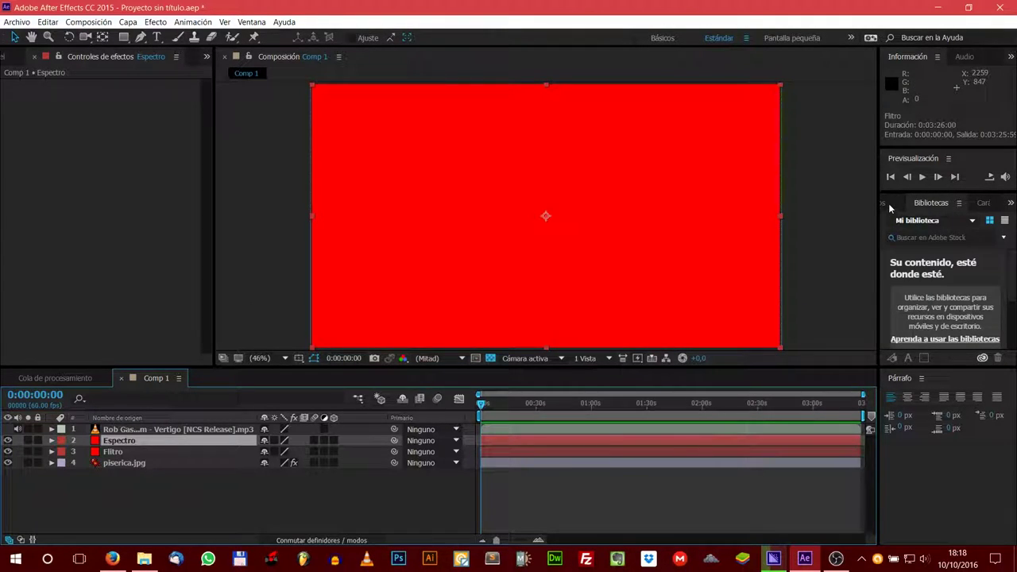
# Apply the Espectro de audio effect to the Espectro layer.
pyautogui.click(888, 203)
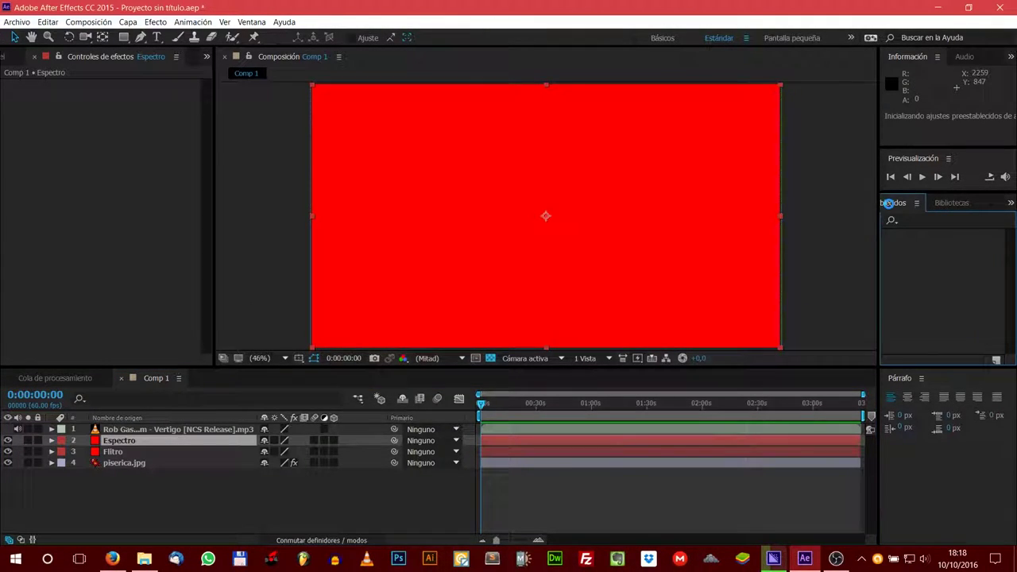
pyautogui.click(931, 220)
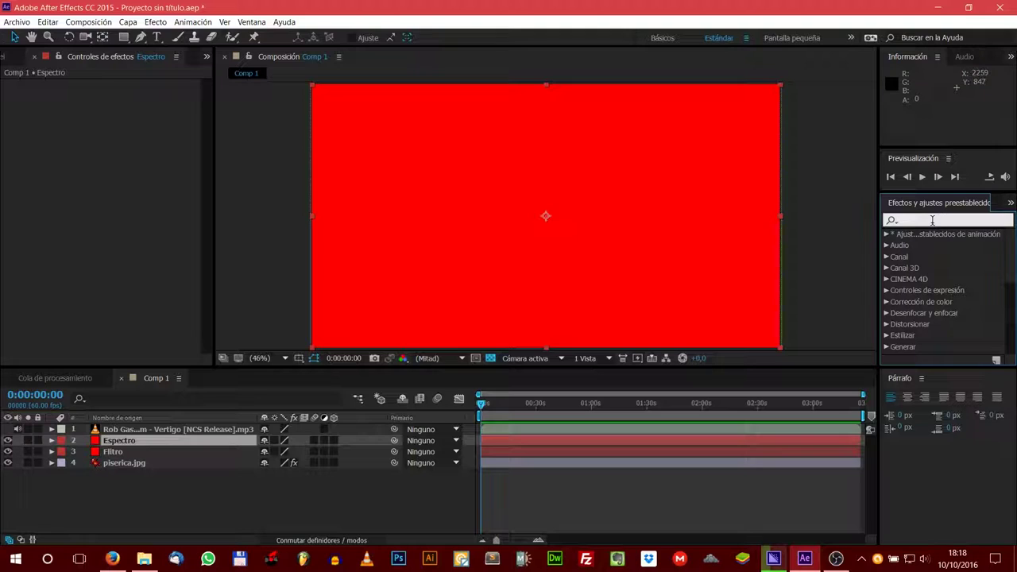
pyautogui.write('espectro')
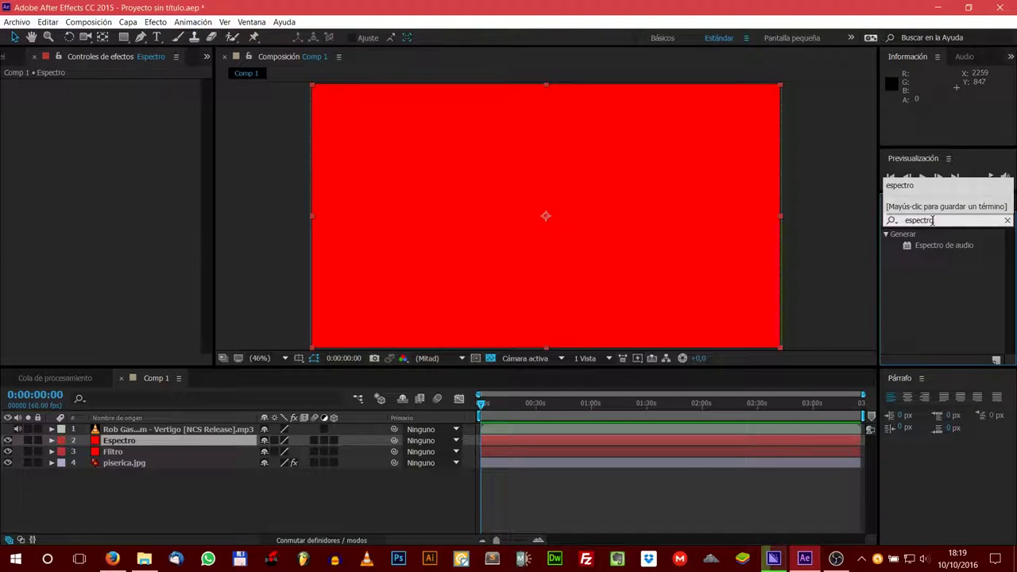
pyautogui.doubleClick(937, 247)
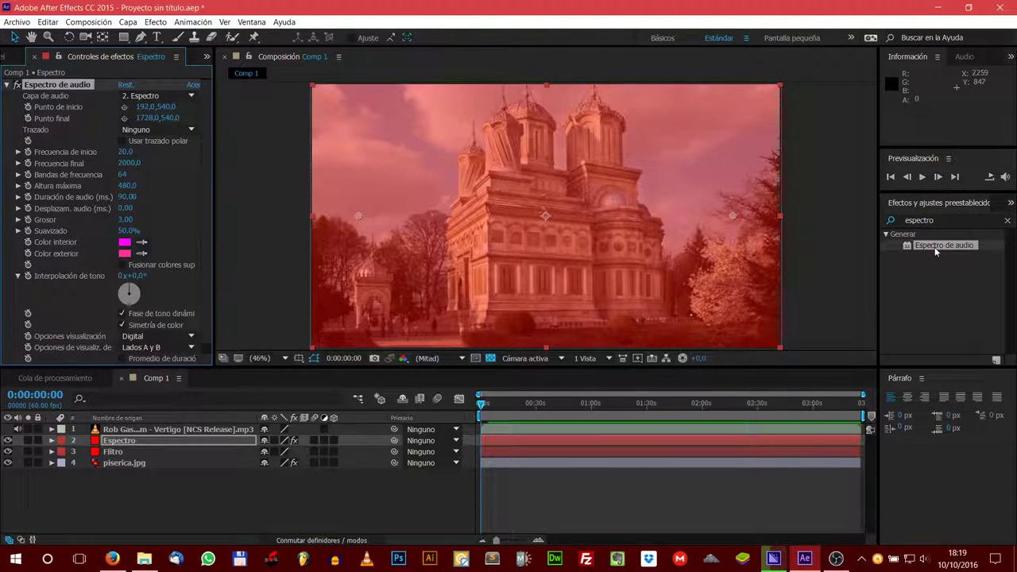
# Apply the Coordenadas polares effect to the Espectro layer.
pyautogui.click(948, 220)
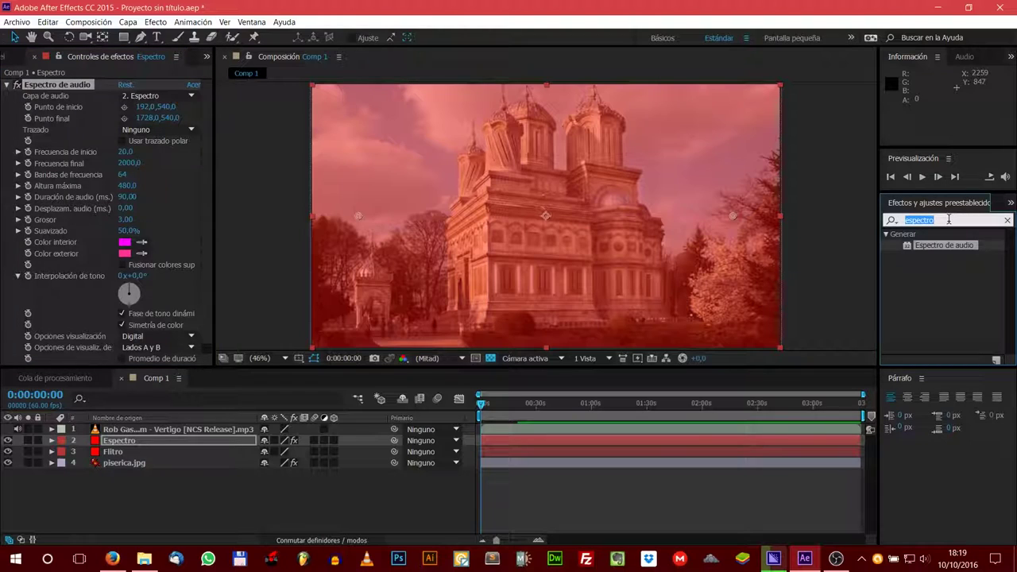
pyautogui.write('coo')
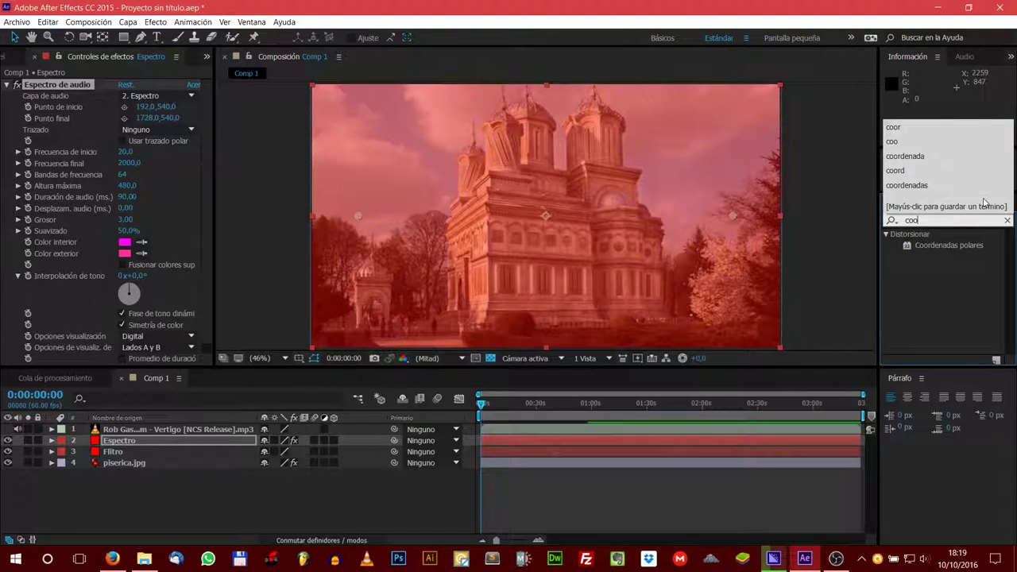
pyautogui.doubleClick(938, 246)
pyautogui.click(930, 220)
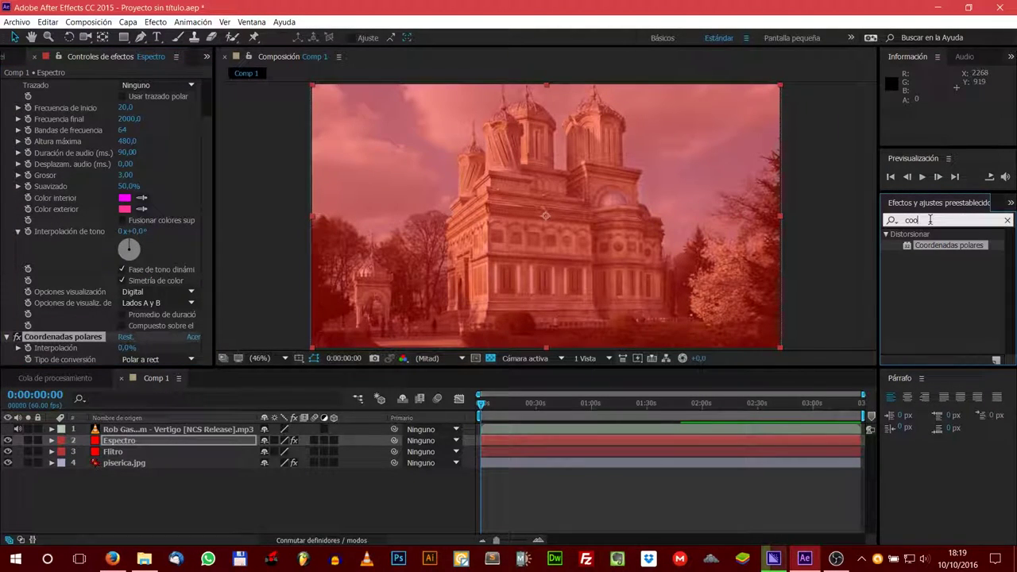
# Apply CC Radial Fast Blur to the Espectro layer.
pyautogui.write('cc')
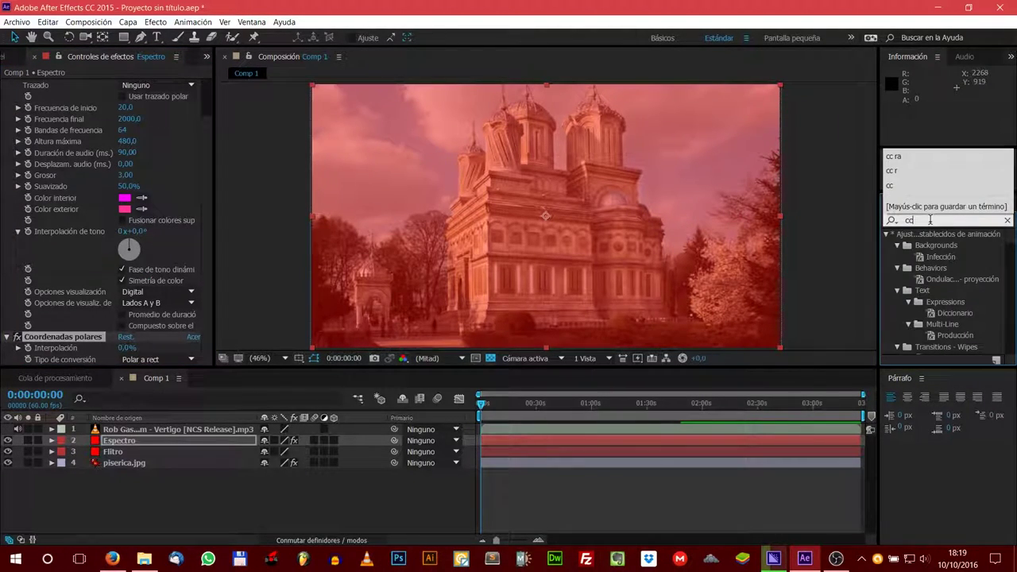
pyautogui.press('BackSpace')
pyautogui.press('BackSpace')
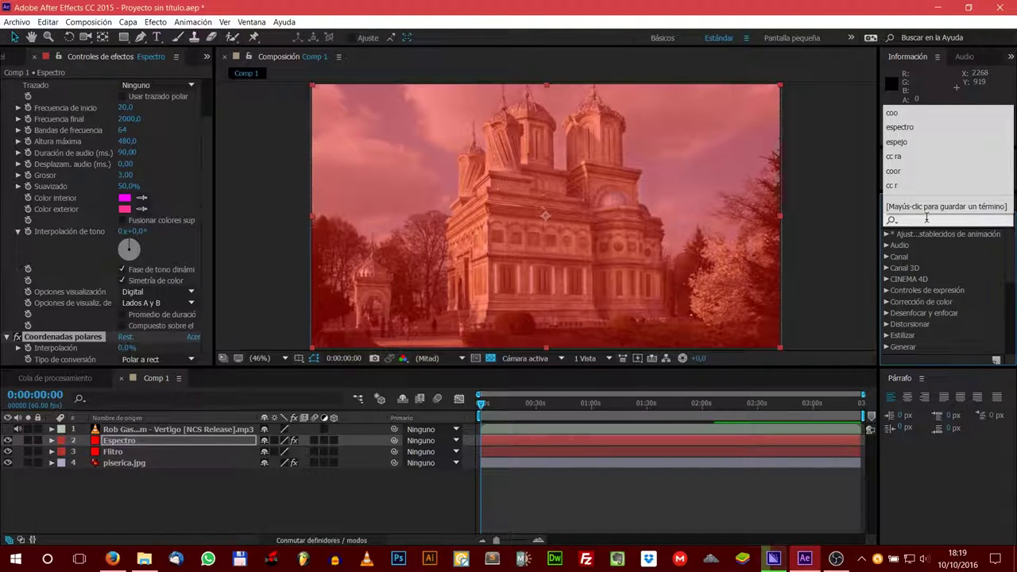
pyautogui.click(926, 218)
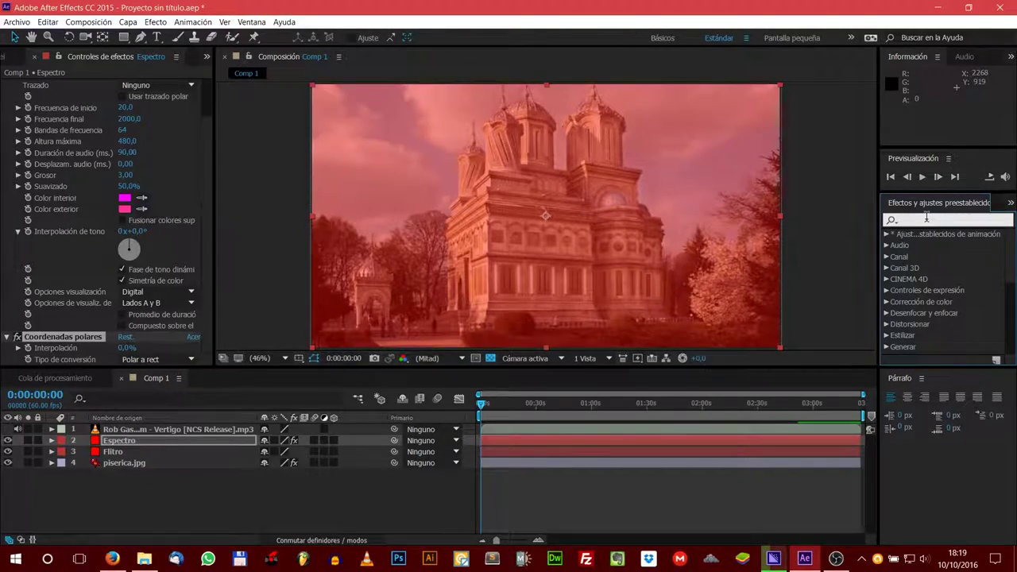
pyautogui.write('ff')
pyautogui.click(926, 219)
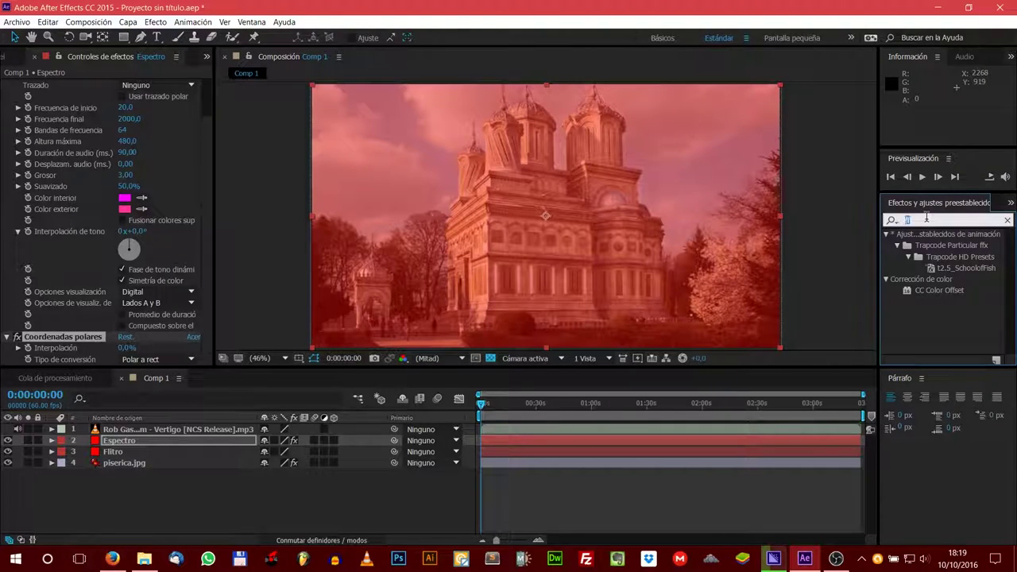
pyautogui.write('cc')
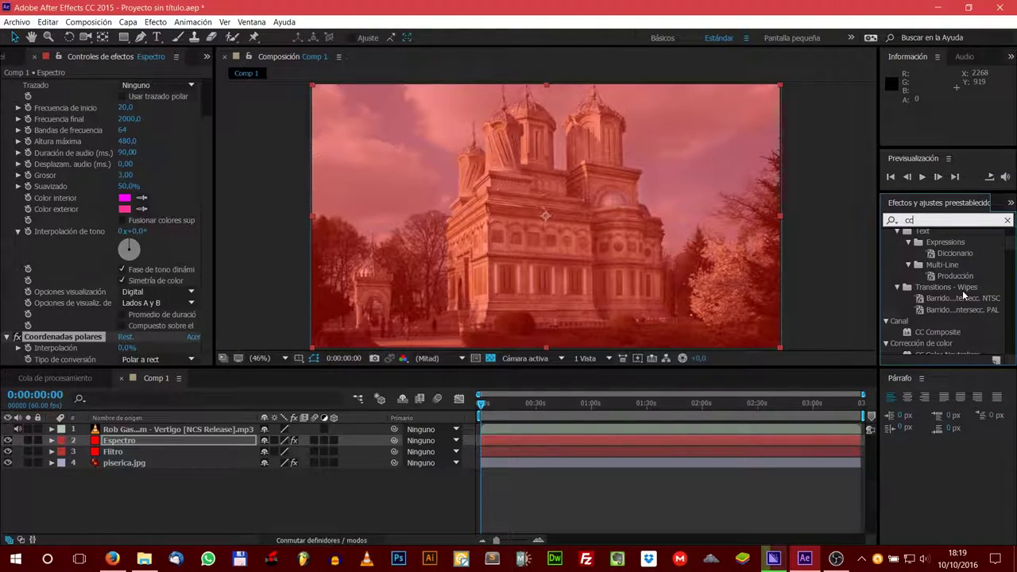
pyautogui.scroll(-5, 967, 293)
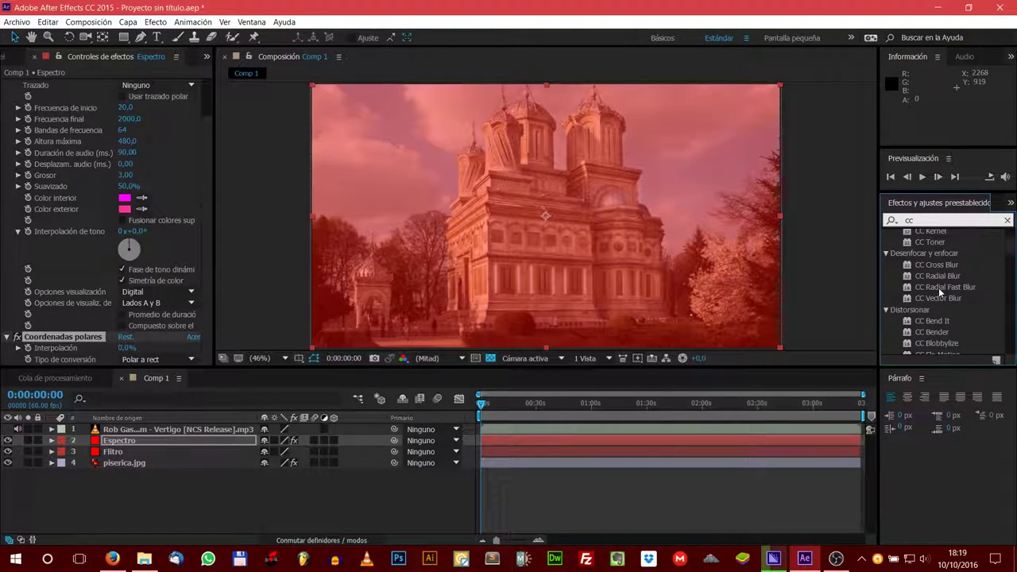
pyautogui.moveTo(938, 288); pyautogui.dragTo(392, 315)
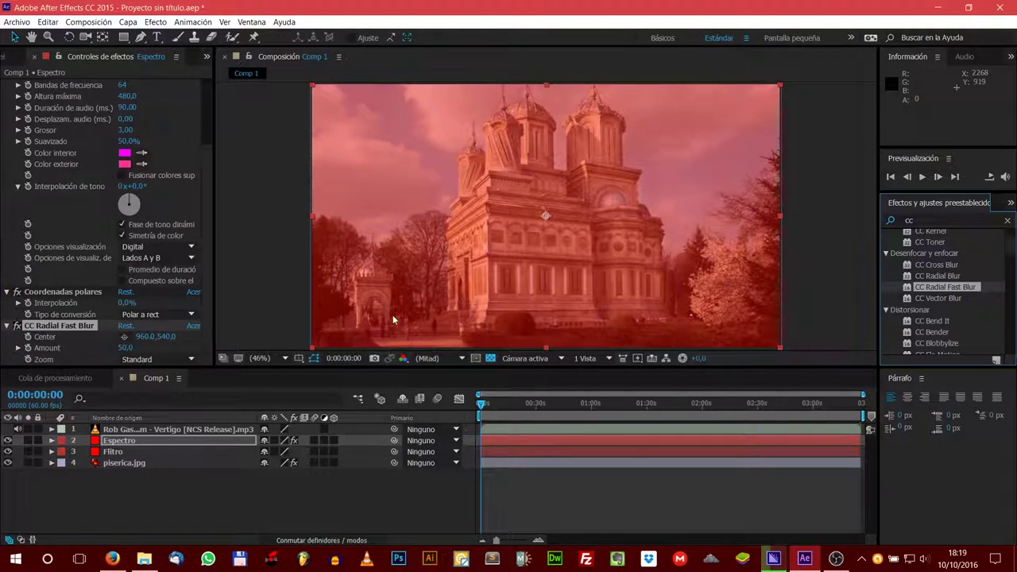
# Add the Espejo mirror effect to the Espectro layer.
pyautogui.click(925, 220)
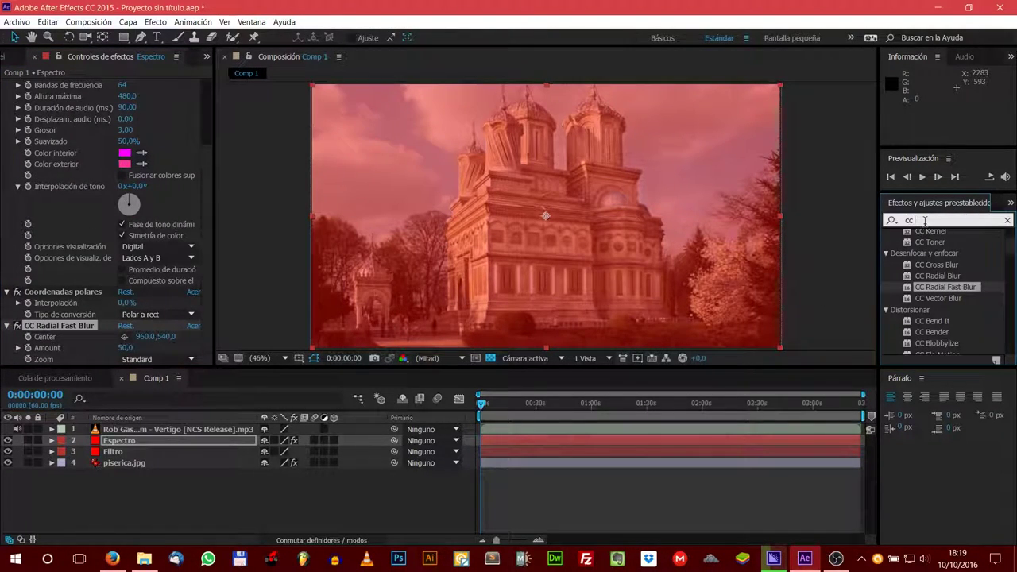
pyautogui.write('espejo')
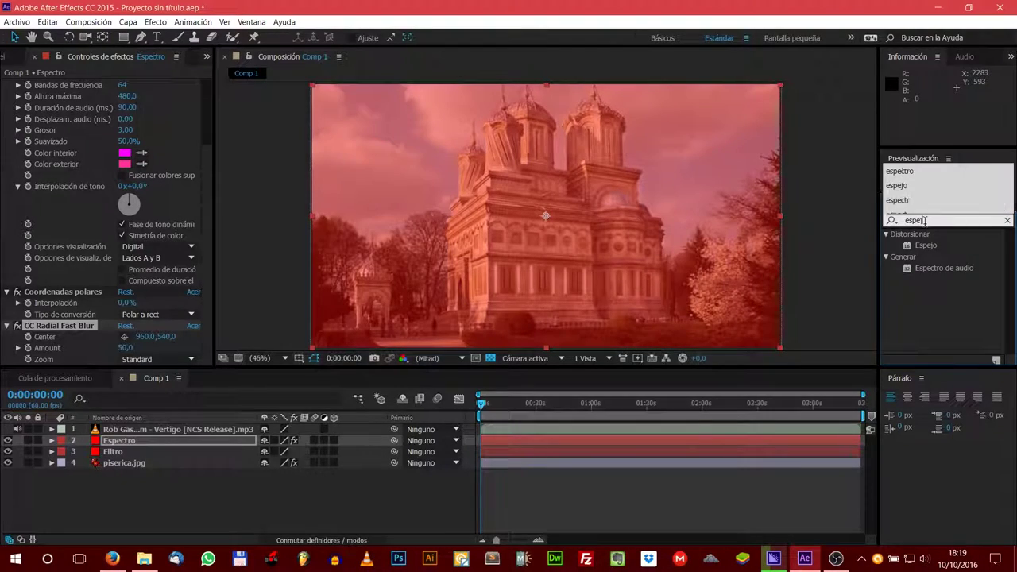
pyautogui.doubleClick(928, 245)
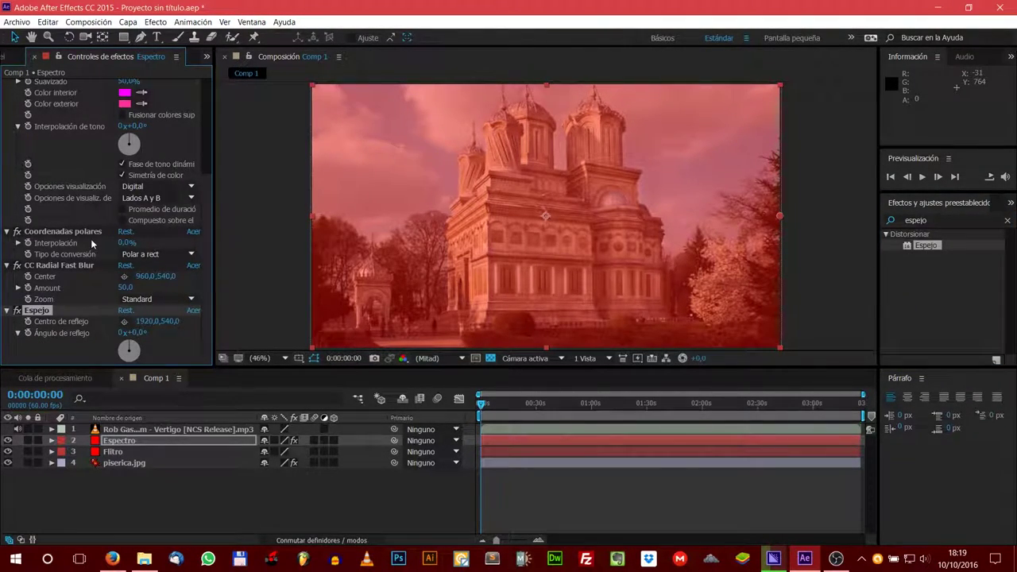
pyautogui.scroll(3, 91, 242)
pyautogui.scroll(3, 92, 238)
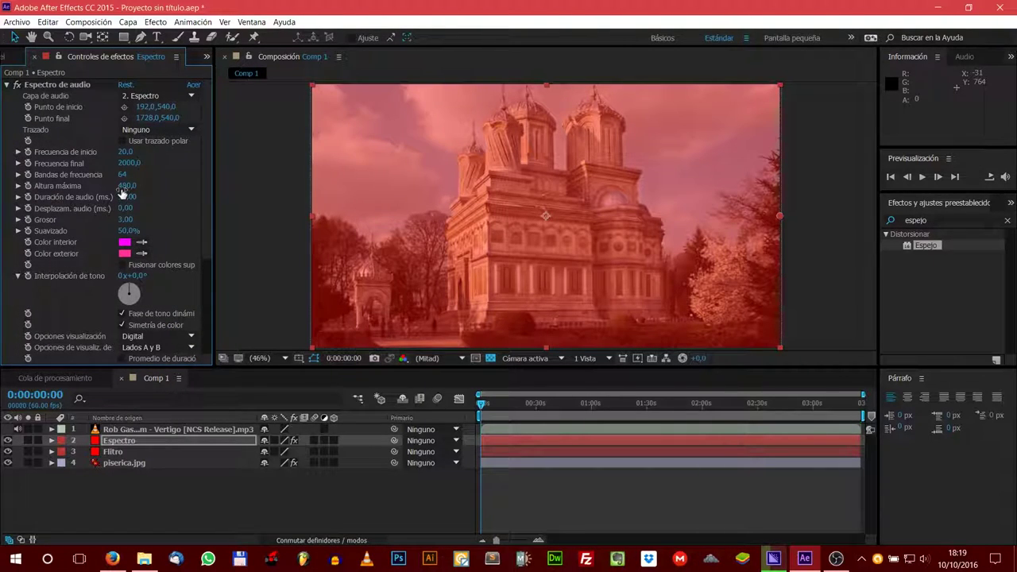
# Set Audio Spectrum's audio layer to the Vertigo mp3, start X 0 and end X 960.
pyautogui.click(151, 95)
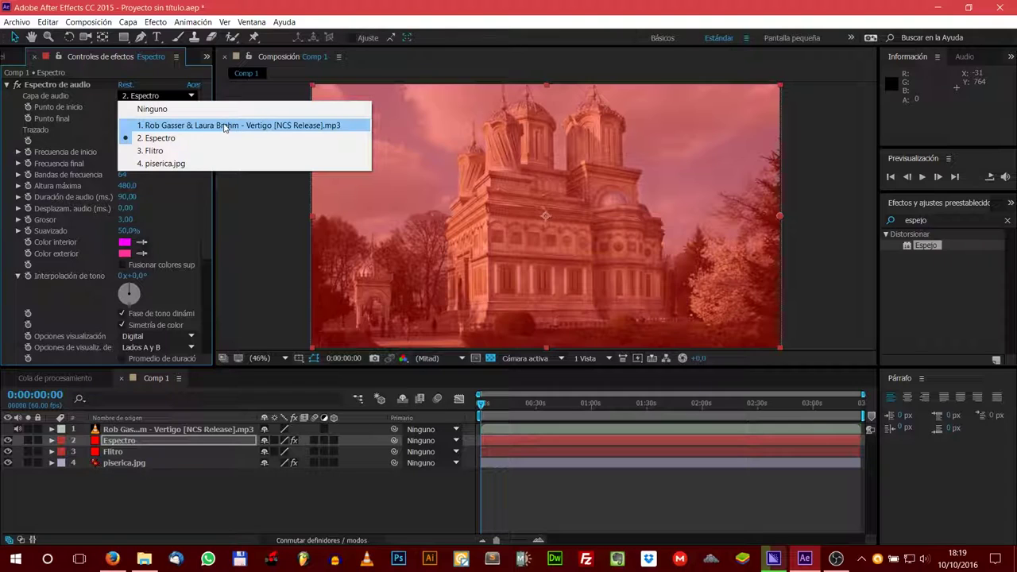
pyautogui.click(225, 126)
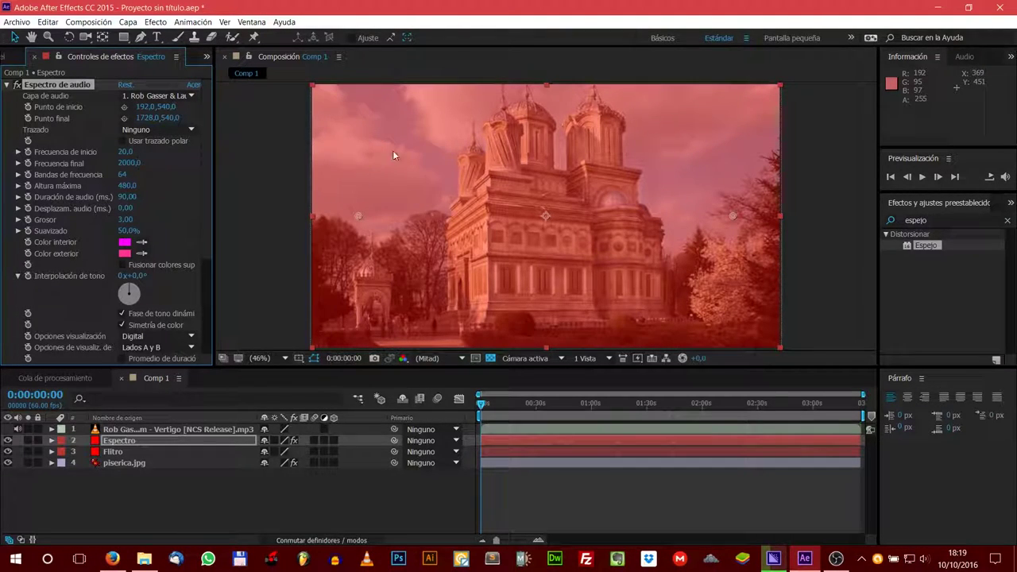
pyautogui.click(145, 107)
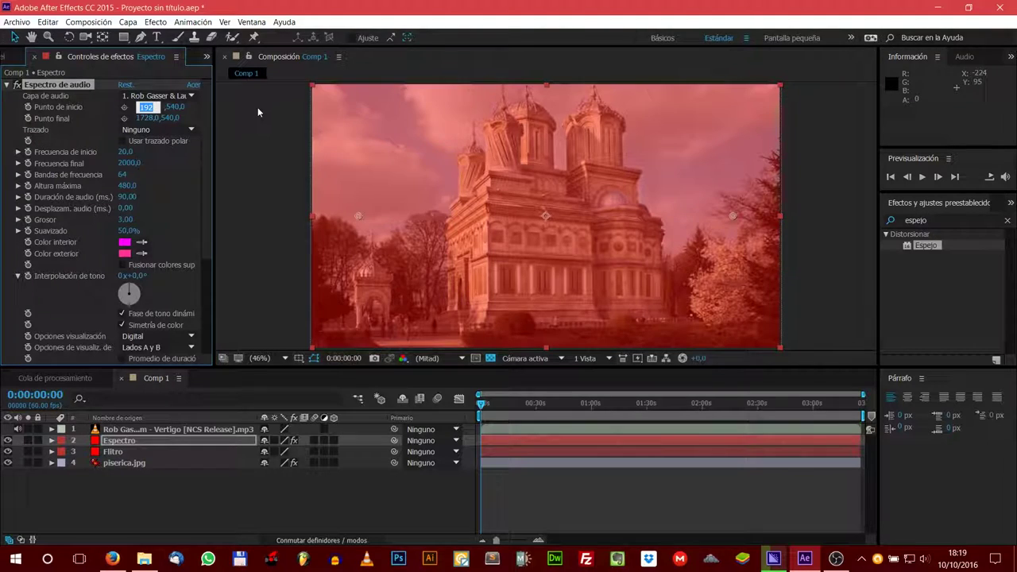
pyautogui.write('0')
pyautogui.press('Return')
pyautogui.click(147, 118)
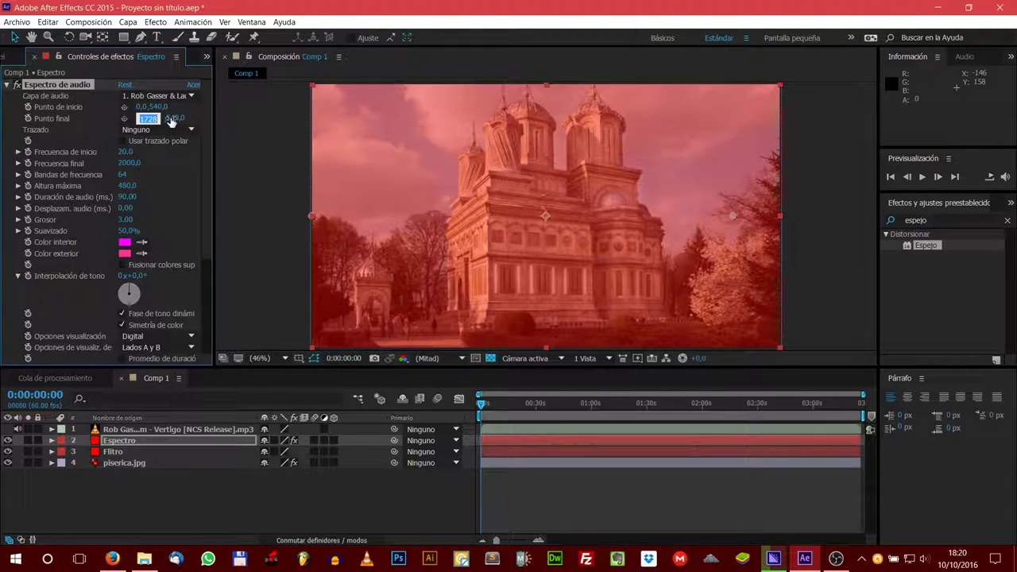
pyautogui.write('960')
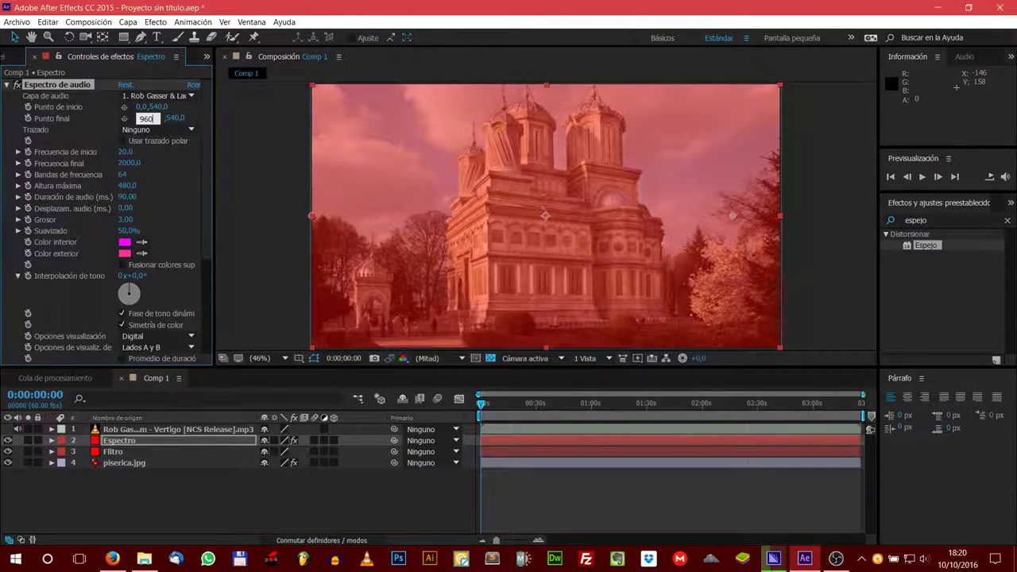
pyautogui.press('Return')
# Set start frequency 100, end frequency 1200, 100 bands and maximum height 2500.
pyautogui.click(124, 151)
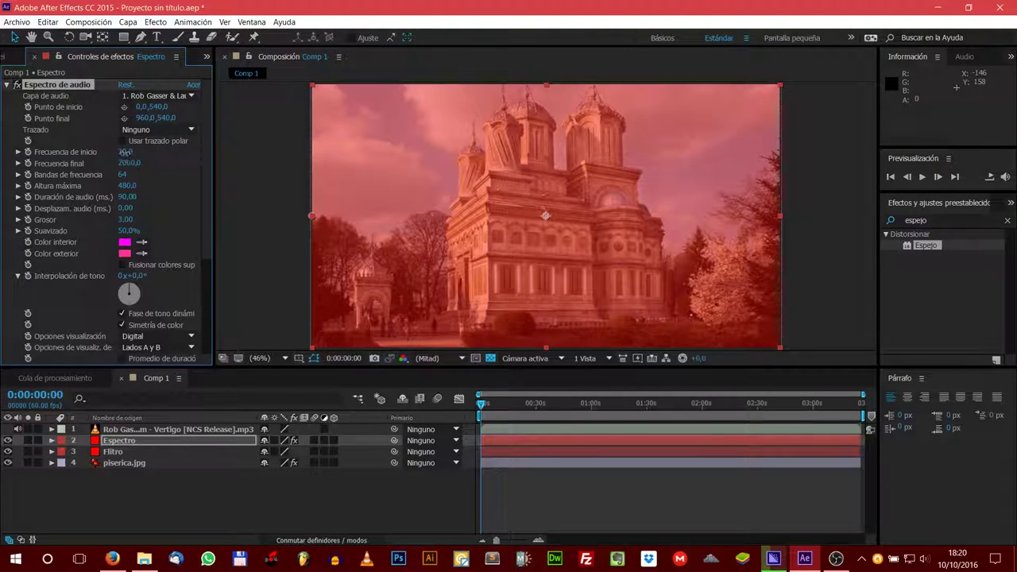
pyautogui.write('100')
pyautogui.press('Tab')
pyautogui.write('1200')
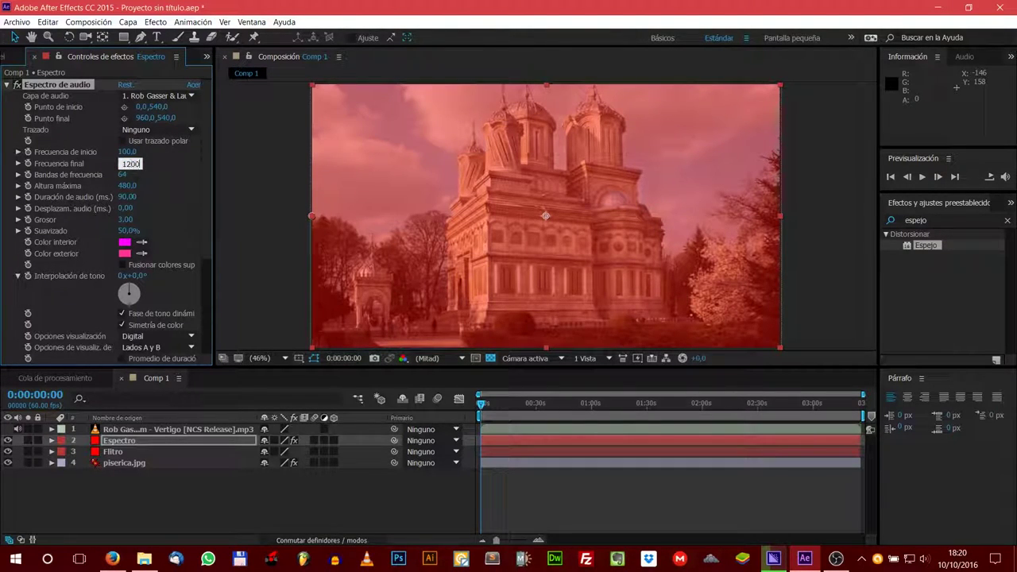
pyautogui.press('Tab')
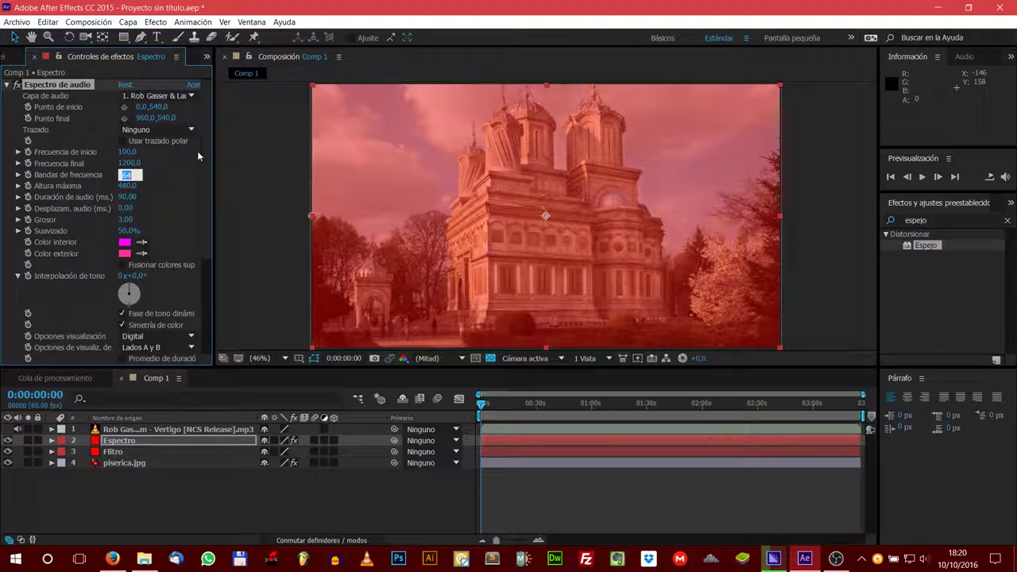
pyautogui.write('100')
pyautogui.press('Tab')
pyautogui.write('25')
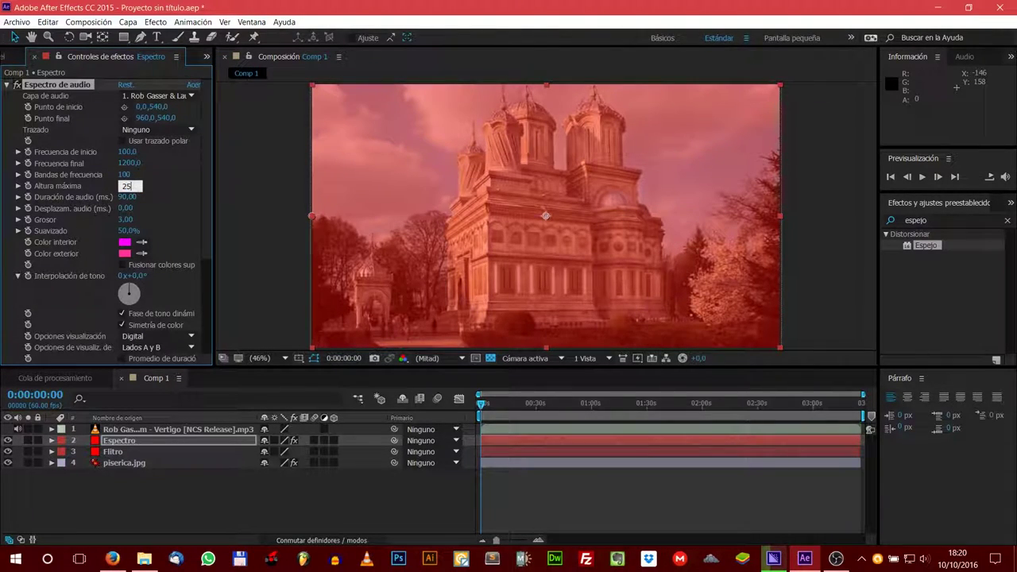
pyautogui.press('Tab')
# Set audio duration 45, audio offset 15, thickness 5 and softness 20%.
pyautogui.write('45')
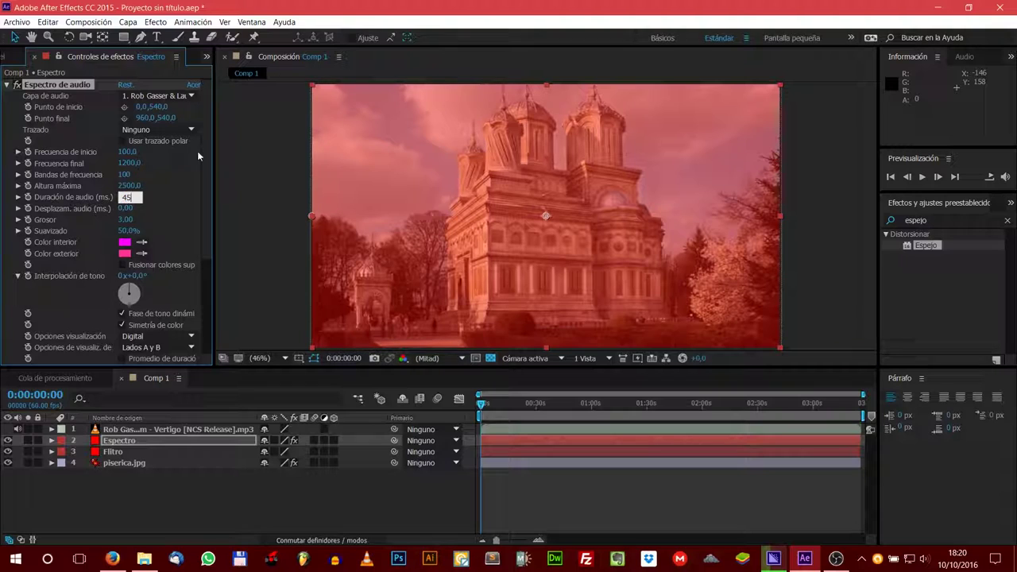
pyautogui.press('Tab')
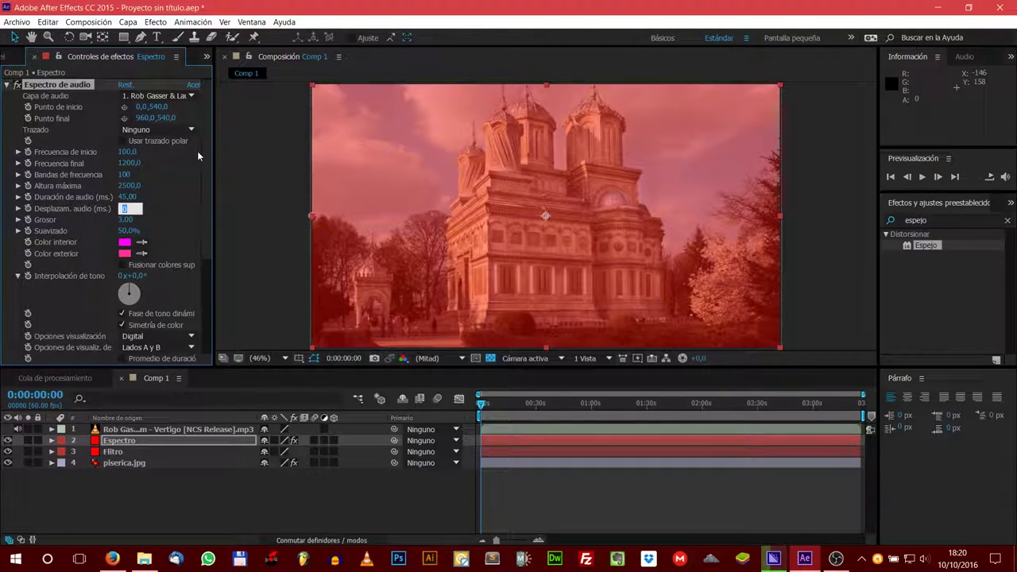
pyautogui.write('15')
pyautogui.press('Tab')
pyautogui.write('5')
pyautogui.press('Tab')
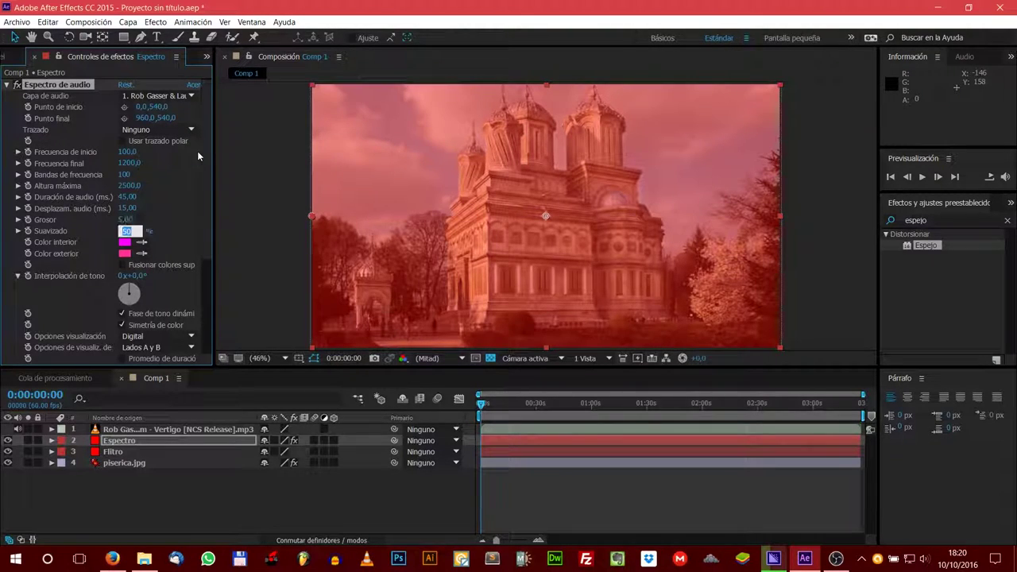
pyautogui.write('20')
pyautogui.press('Return')
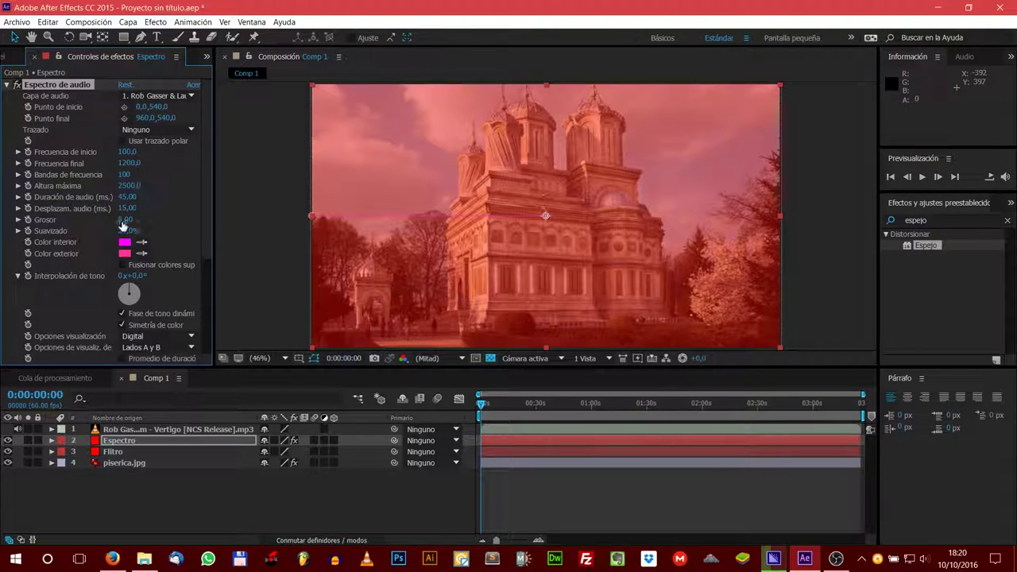
pyautogui.click(123, 243)
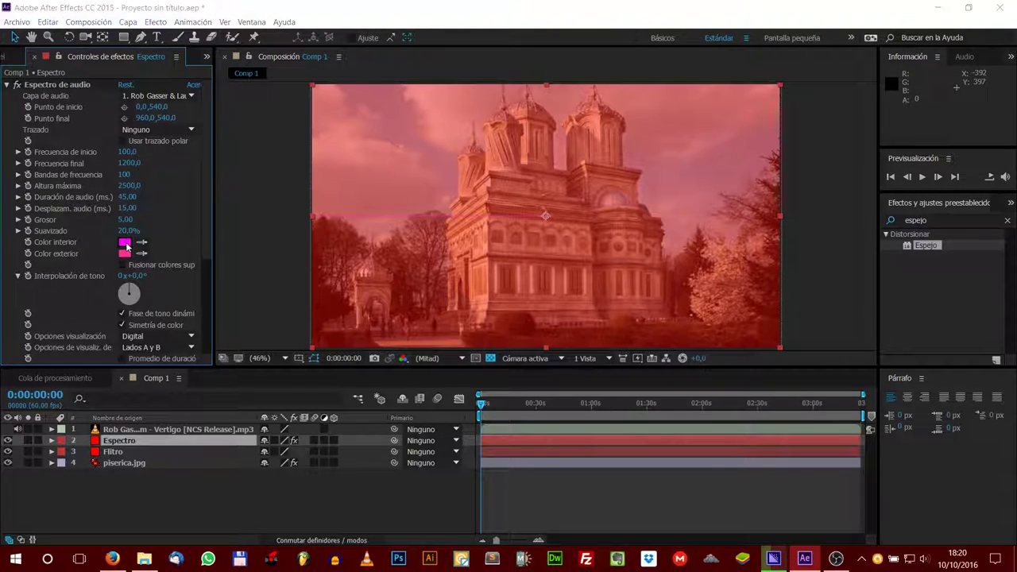
pyautogui.click(106, 119)
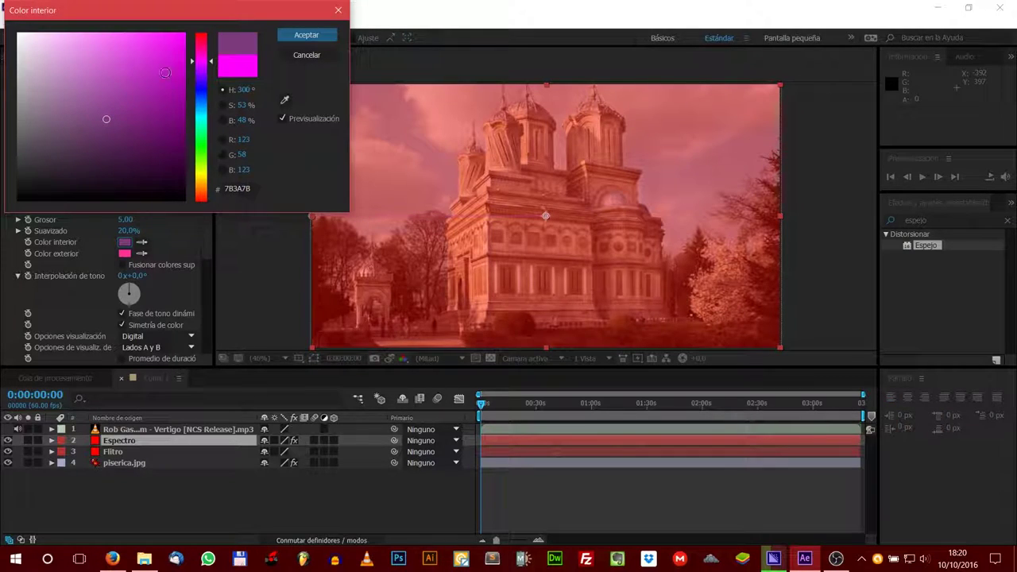
pyautogui.moveTo(205, 58); pyautogui.dragTo(211, 14)
pyautogui.moveTo(165, 70); pyautogui.dragTo(185, 32)
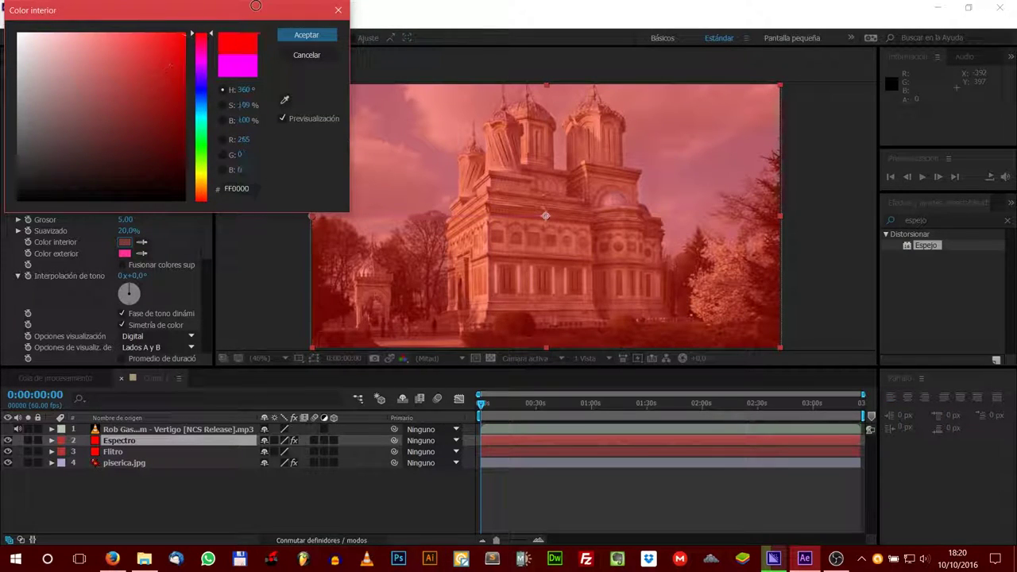
pyautogui.click(307, 35)
pyautogui.click(143, 254)
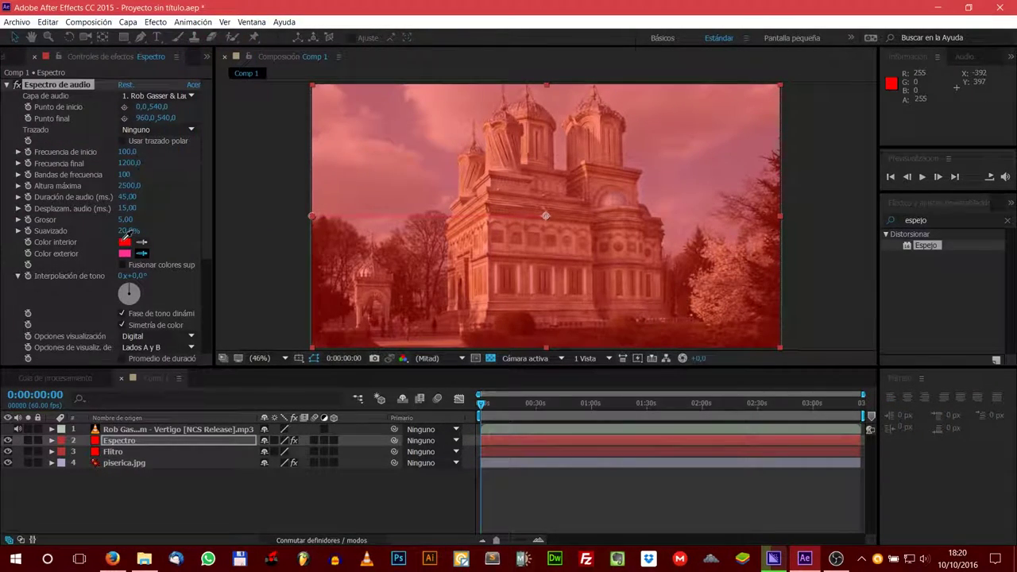
pyautogui.click(124, 241)
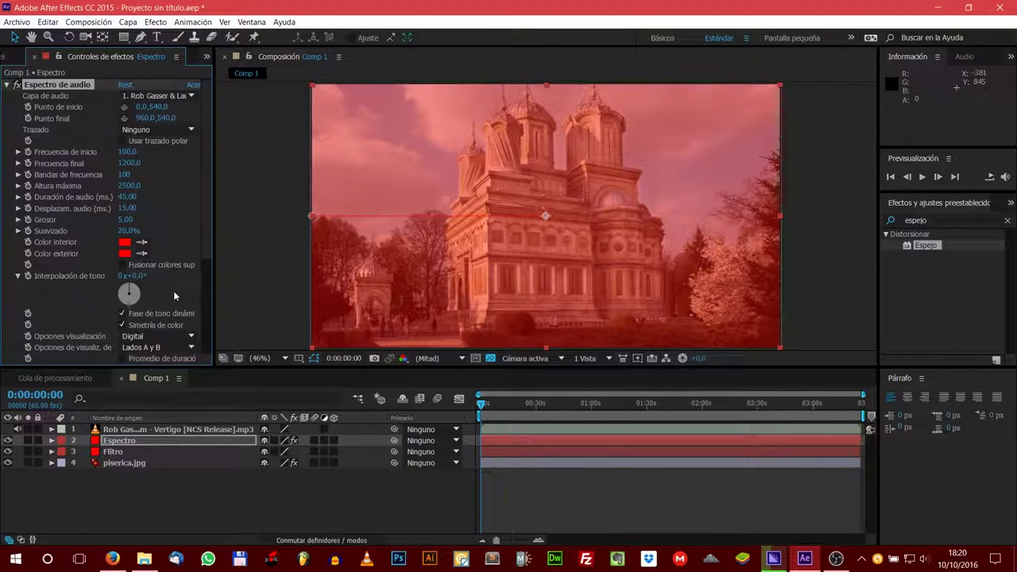
pyautogui.scroll(-1, 173, 291)
pyautogui.click(148, 318)
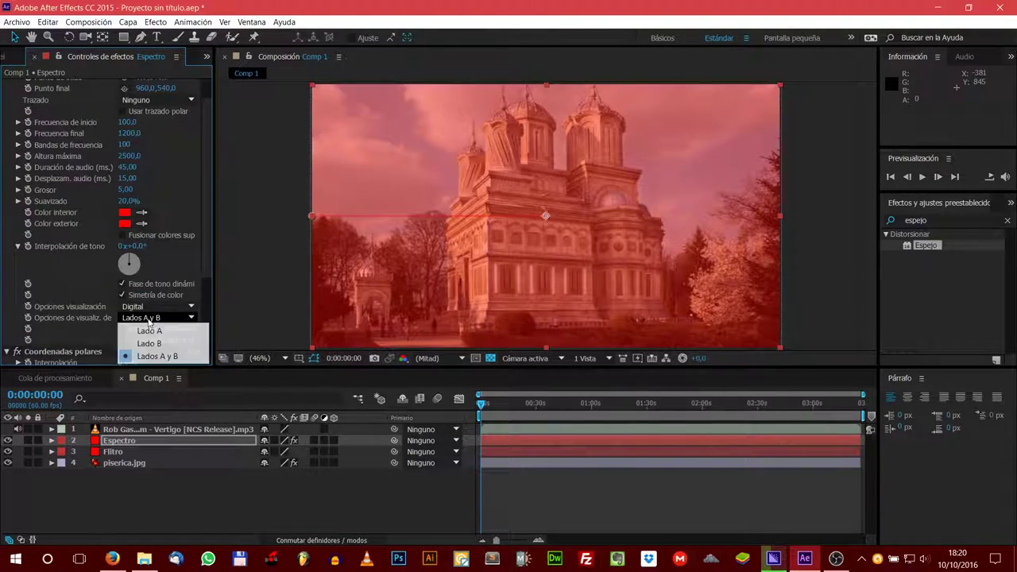
pyautogui.click(148, 343)
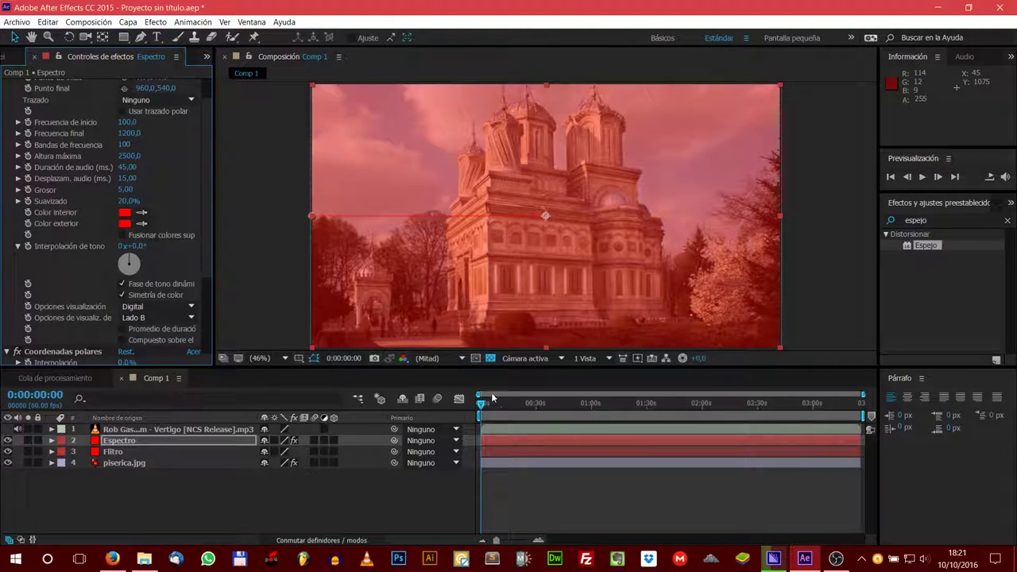
pyautogui.moveTo(480, 409); pyautogui.dragTo(496, 405)
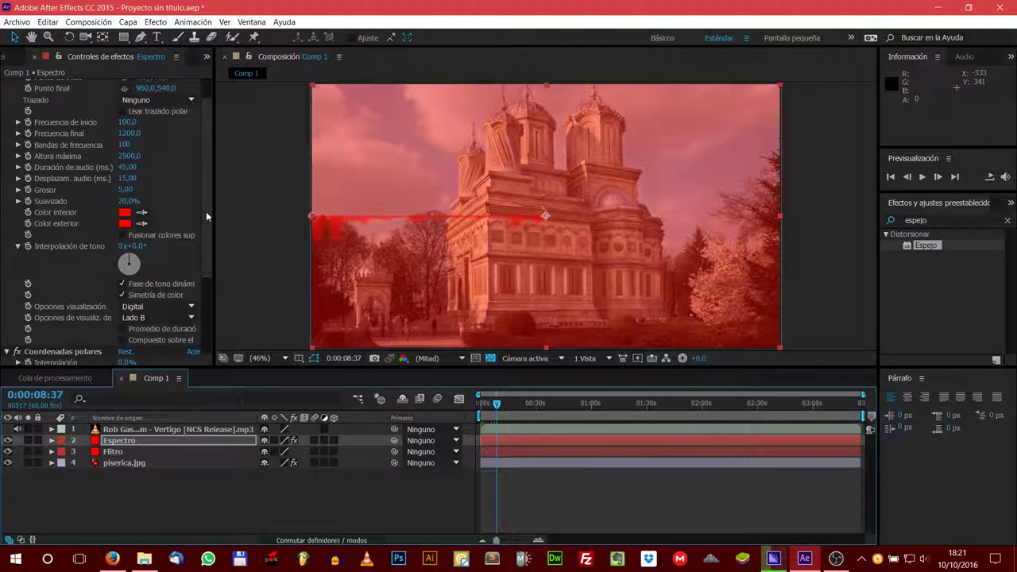
pyautogui.click(148, 317)
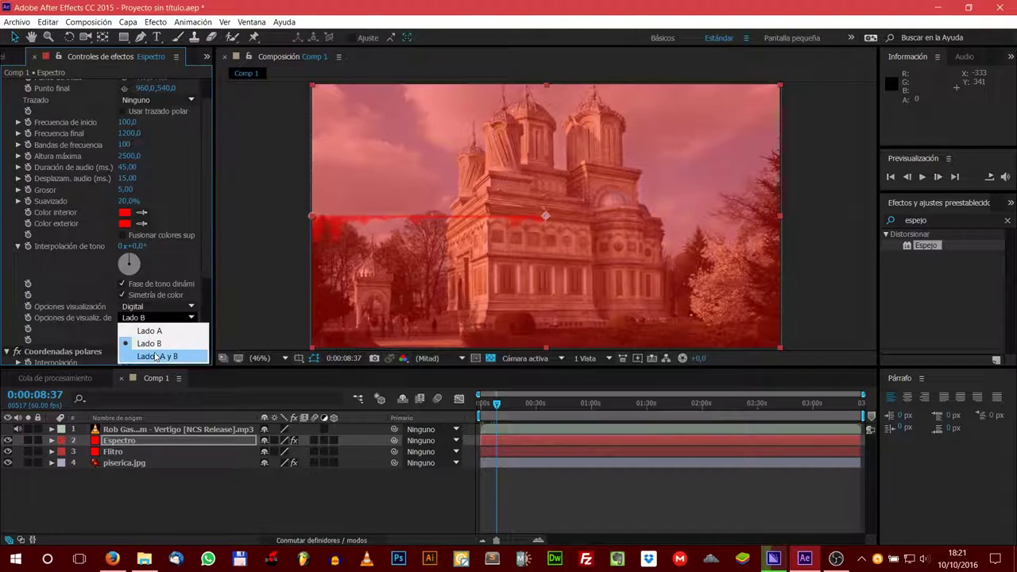
pyautogui.click(157, 355)
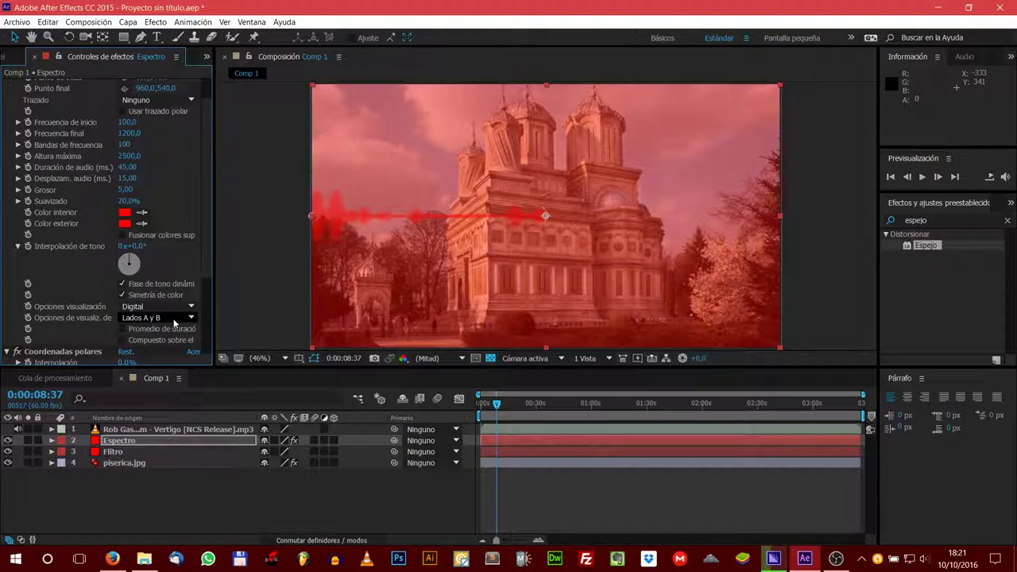
pyautogui.click(173, 318)
pyautogui.click(164, 345)
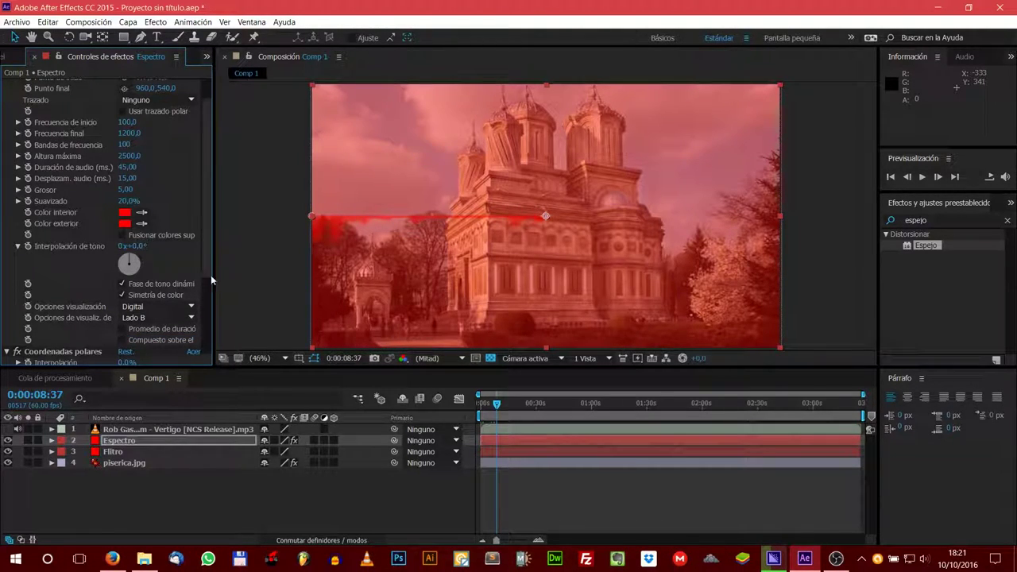
pyautogui.moveTo(209, 242); pyautogui.dragTo(213, 288)
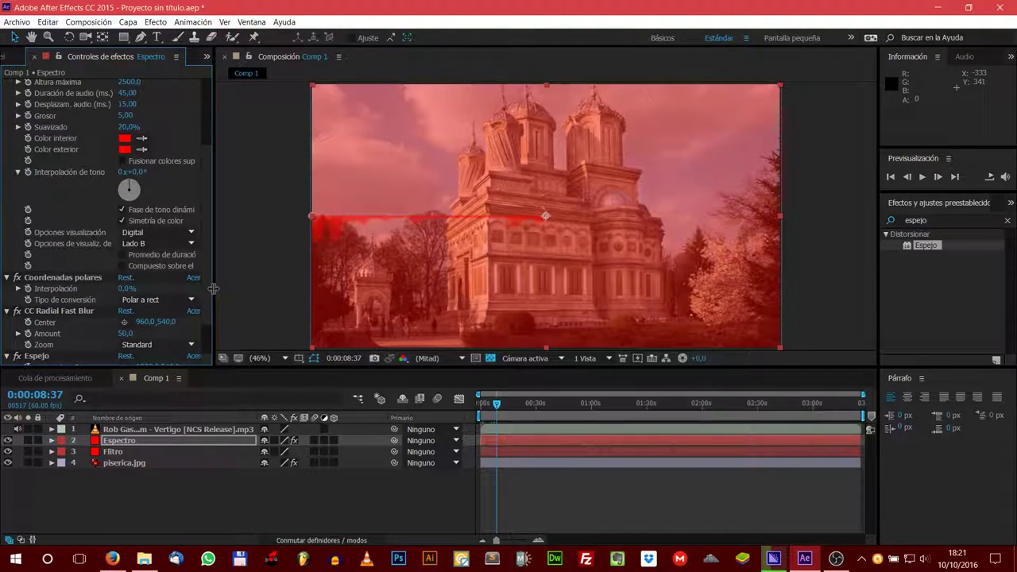
# Set Polar Coordinates interpolation to 100% with Rect to Polar conversion to curl the spectrum into a ring.
pyautogui.click(128, 290)
pyautogui.write('1')
pyautogui.press('Return')
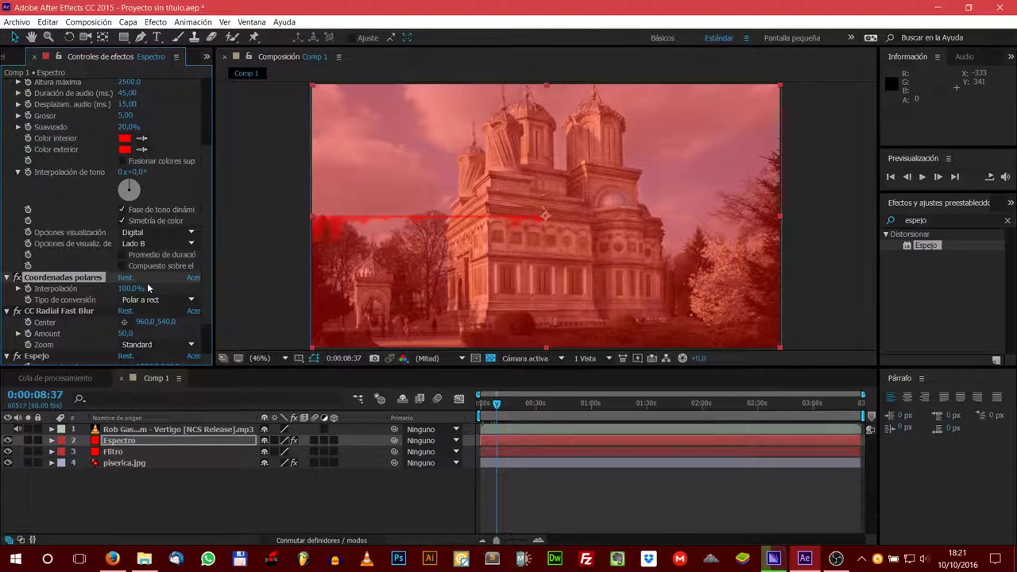
pyautogui.click(157, 300)
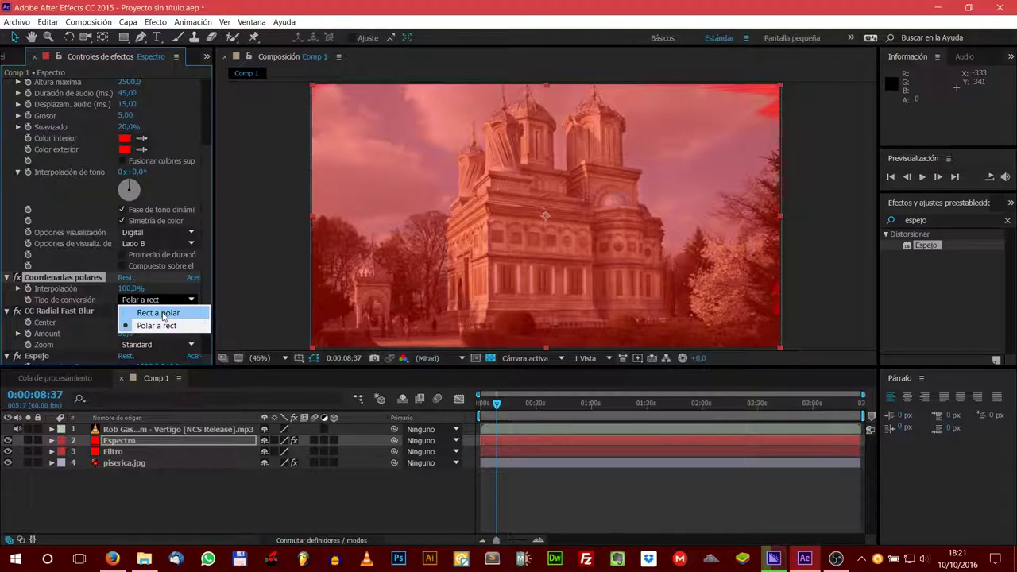
pyautogui.click(146, 316)
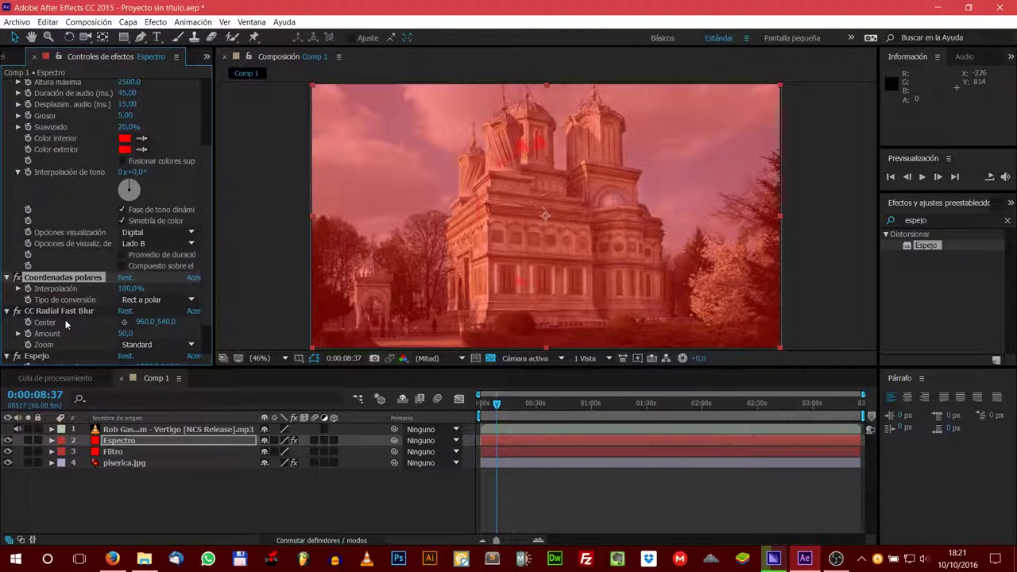
# Set CC Radial Fast Blur Amount to 20 and Zoom to Brightest.
pyautogui.click(126, 334)
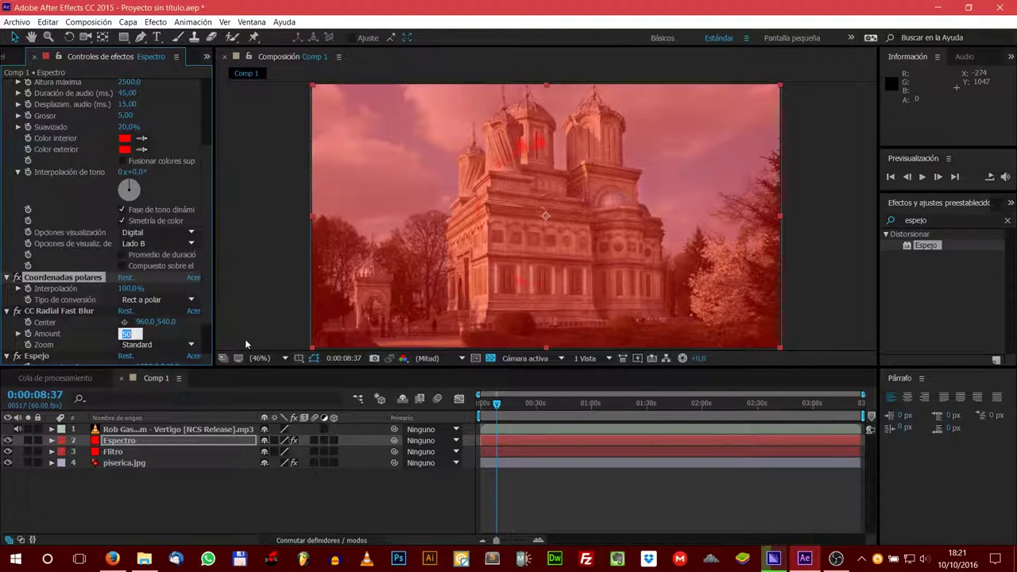
pyautogui.write('20')
pyautogui.press('Return')
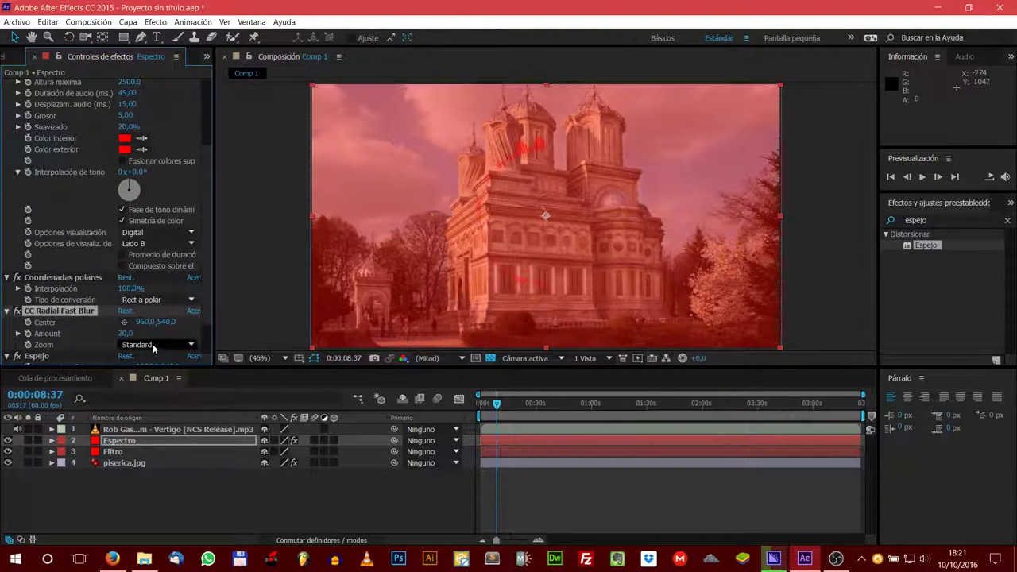
pyautogui.click(159, 345)
pyautogui.click(156, 370)
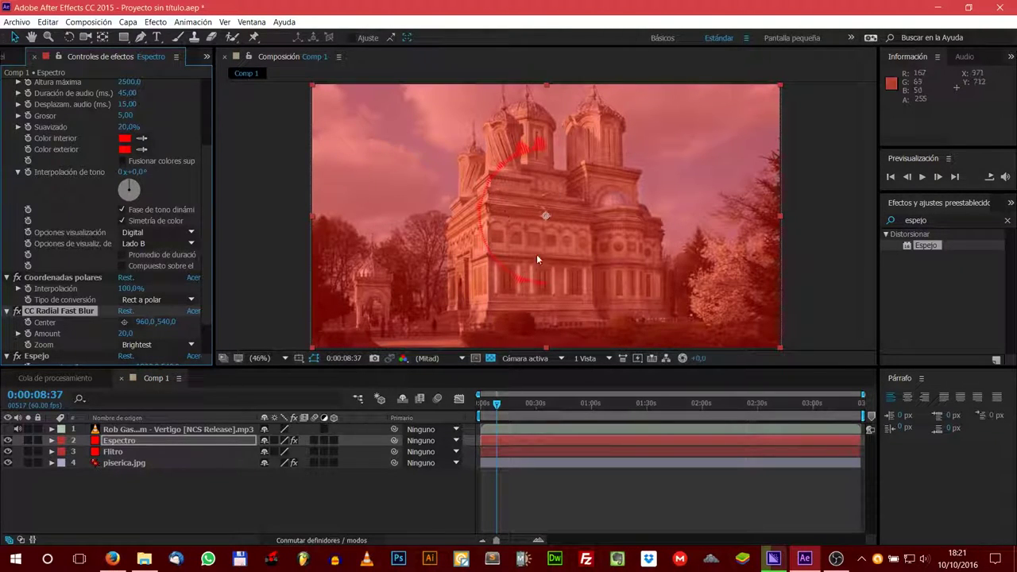
# Set the Mirror effect's reflection centre to 960,540.
pyautogui.scroll(-2, 120, 269)
pyautogui.scroll(-1, 121, 272)
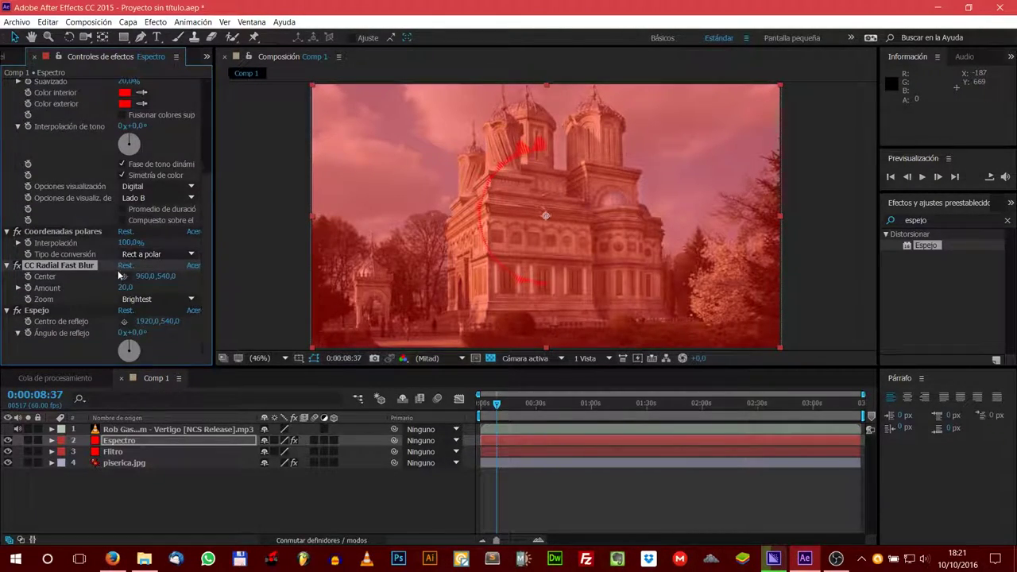
pyautogui.click(147, 321)
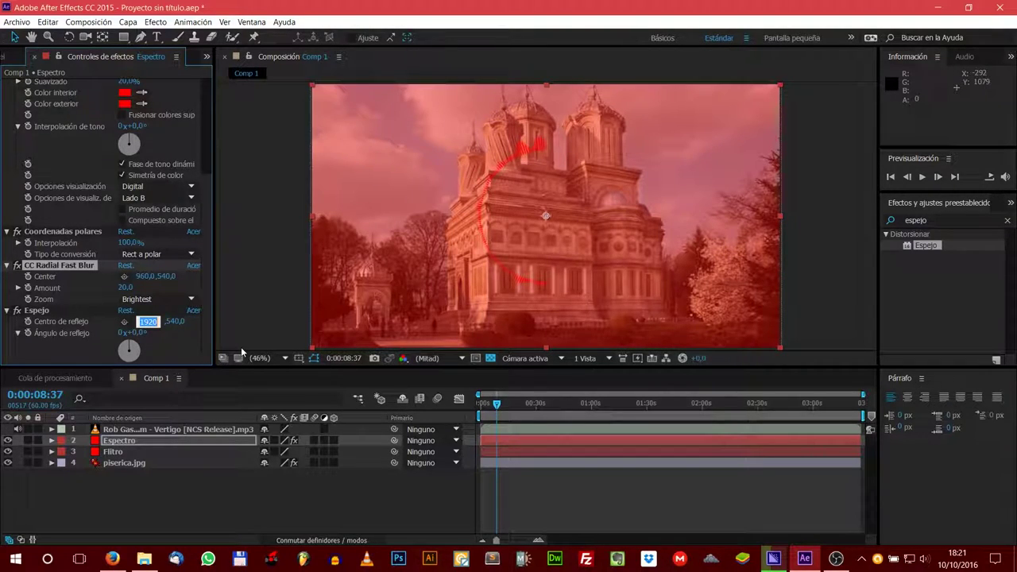
pyautogui.write('96')
pyautogui.press('Return')
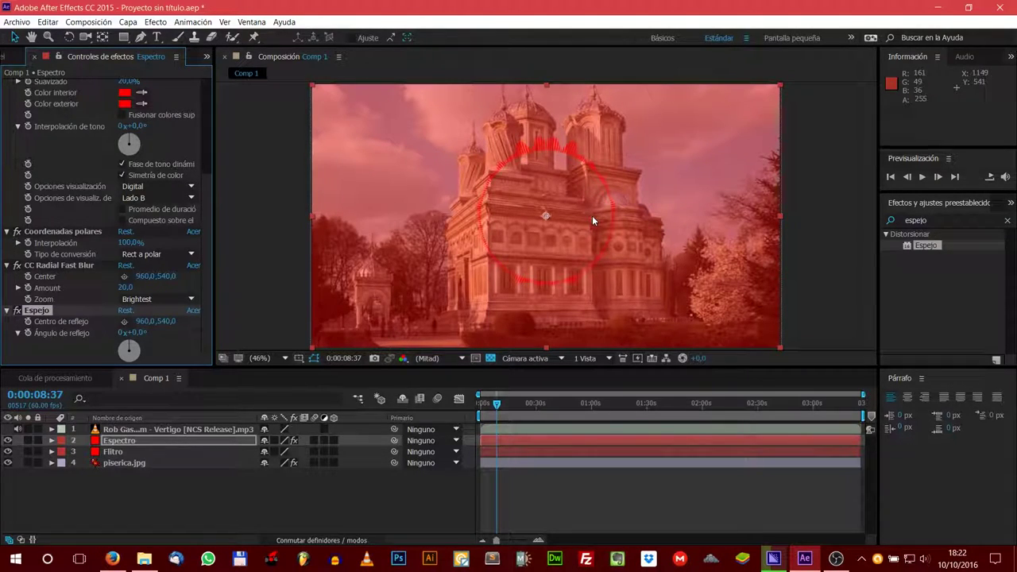
pyautogui.scroll(4, 104, 220)
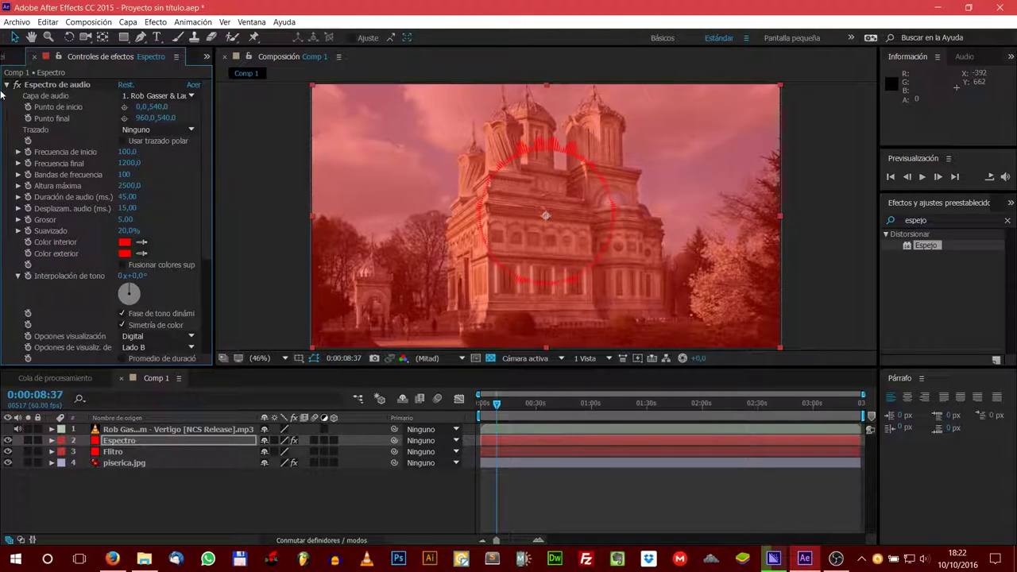
# Drag biohazard 3D 3.0.png from the Project panel into Comp 1 as the top layer.
pyautogui.click(6, 56)
pyautogui.click(22, 56)
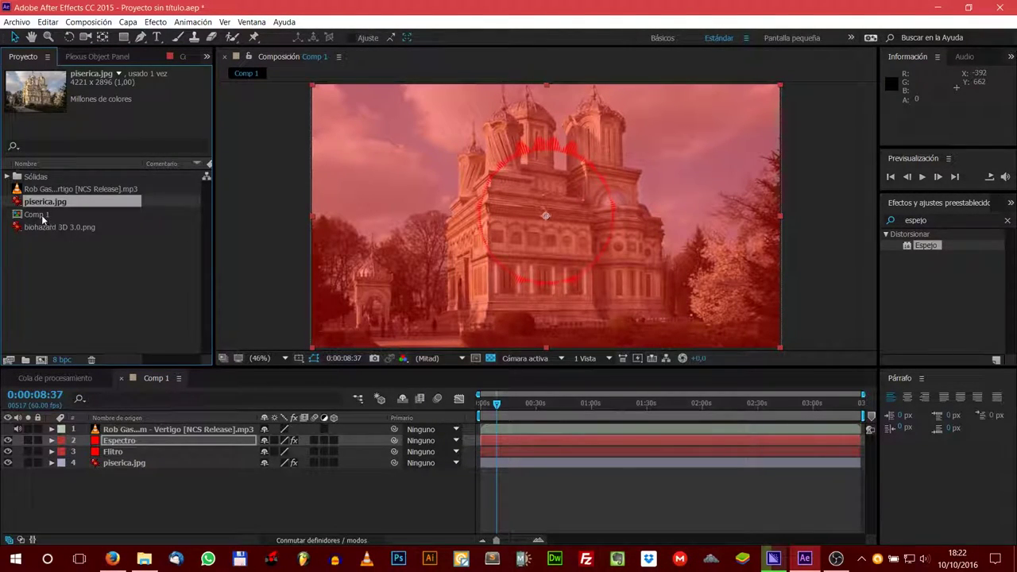
pyautogui.moveTo(37, 228); pyautogui.dragTo(132, 435)
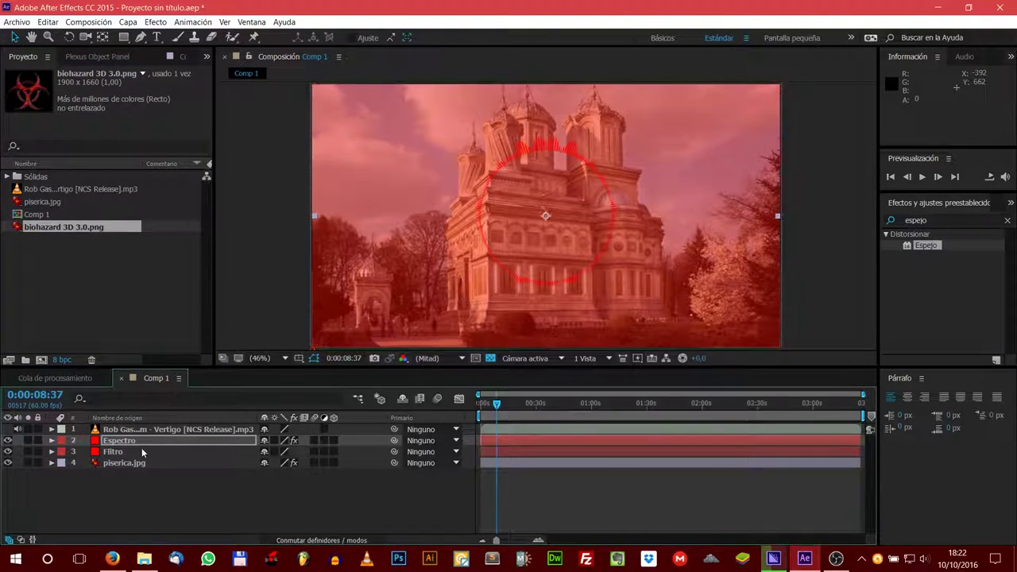
pyautogui.moveTo(132, 435); pyautogui.dragTo(133, 427)
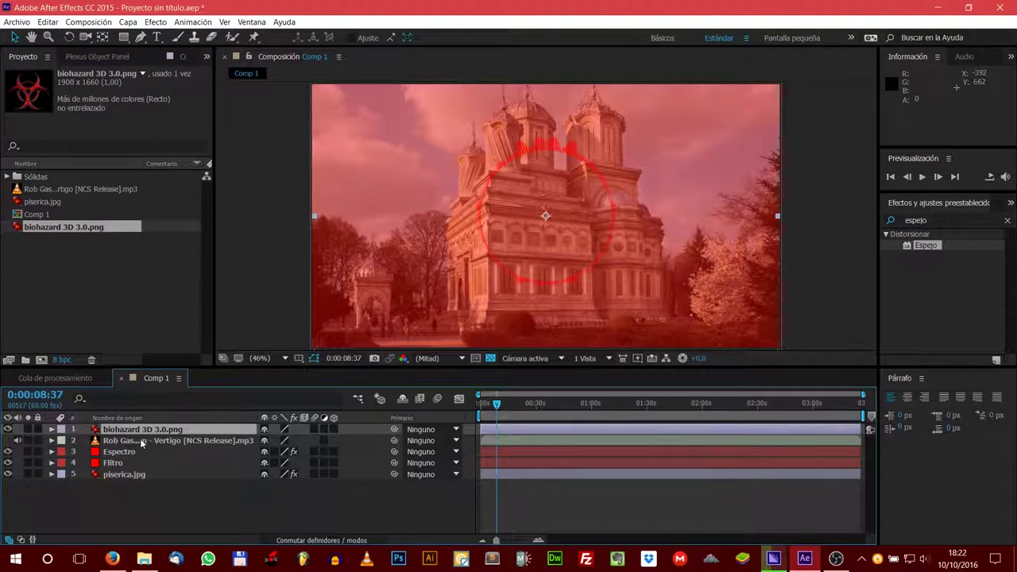
# Scale the biohazard logo down to about 27% and nudge it up to centre it in the ring.
pyautogui.click(769, 217)
pyautogui.moveTo(769, 215); pyautogui.dragTo(608, 213)
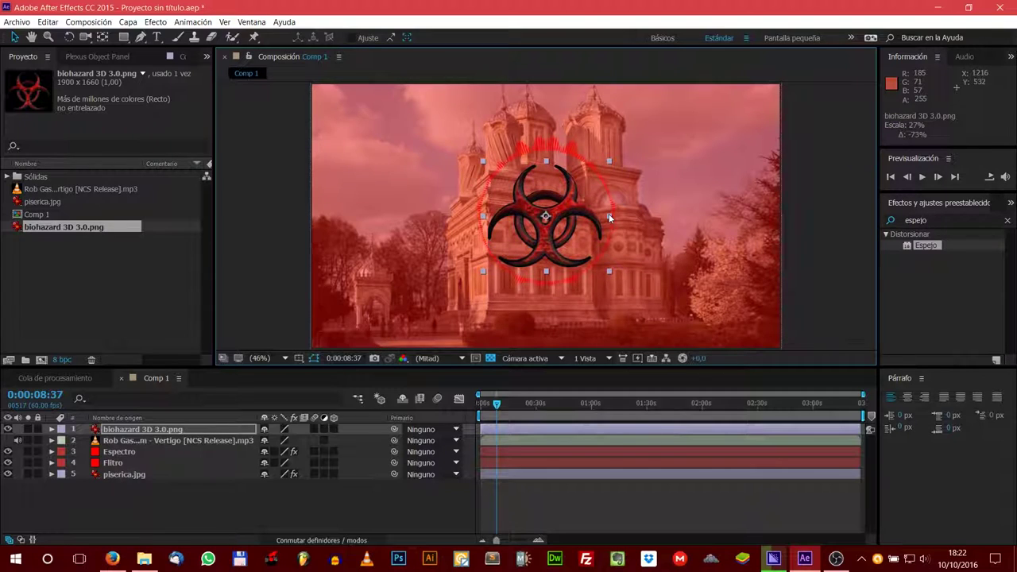
pyautogui.press('Up')
pyautogui.press('Up')
pyautogui.press('Up')
pyautogui.press('Up')
pyautogui.press('Up')
pyautogui.press('Up')
pyautogui.press('Up')
pyautogui.press('Up')
pyautogui.press('Up')
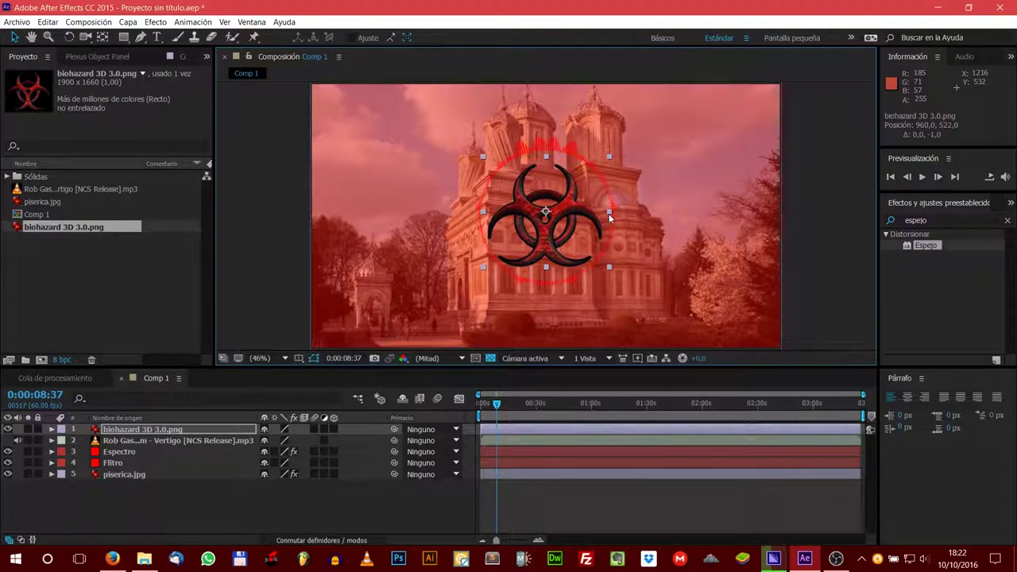
pyautogui.press('Up')
pyautogui.press('Up')
pyautogui.press('Up')
pyautogui.press('Up')
pyautogui.press('Up')
pyautogui.press('Up')
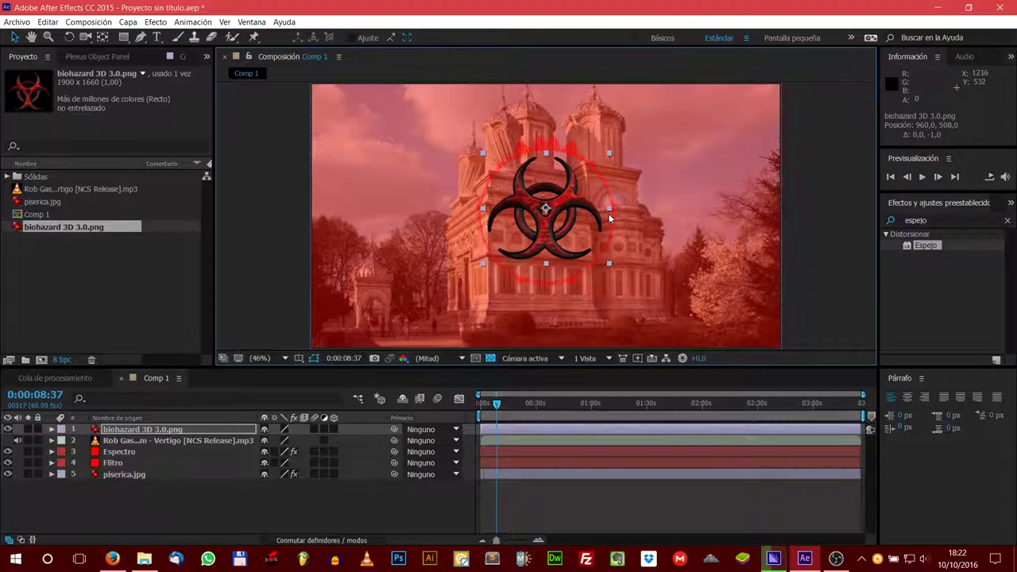
pyautogui.click(812, 253)
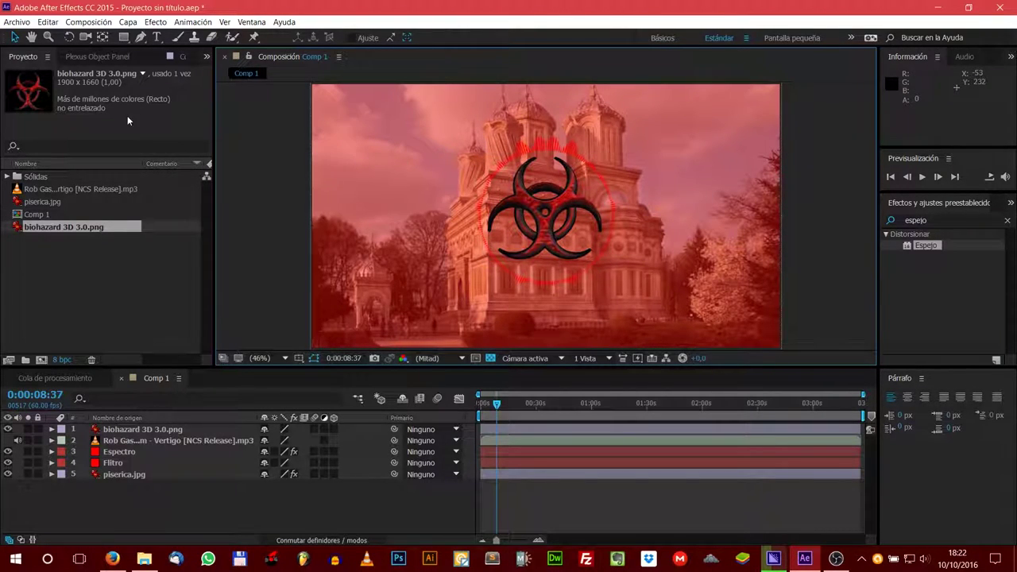
# Add the composition to the Adobe Media Encoder queue via File > Export.
pyautogui.click(17, 21)
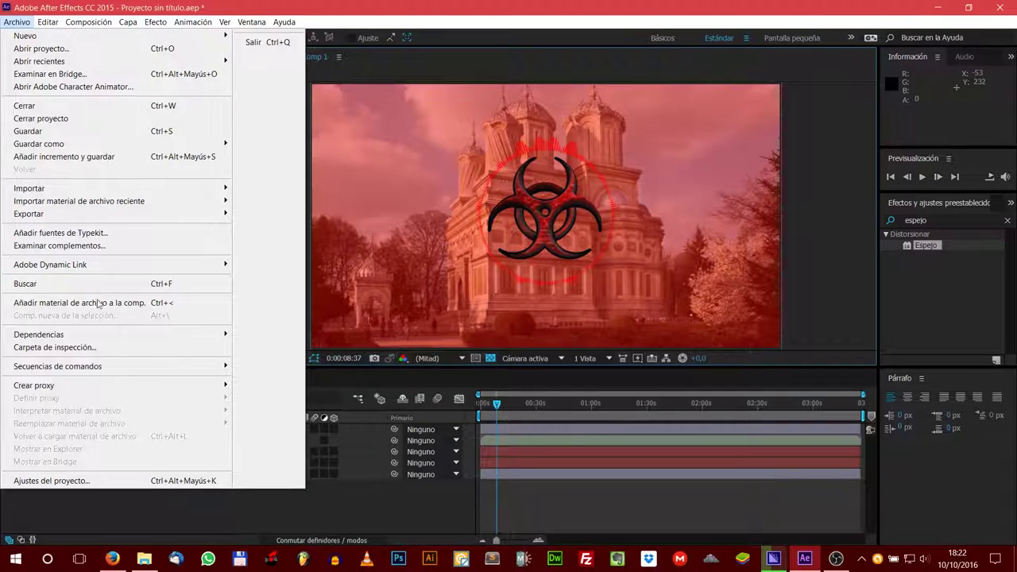
pyautogui.moveTo(94, 337)
pyautogui.moveTo(66, 215)
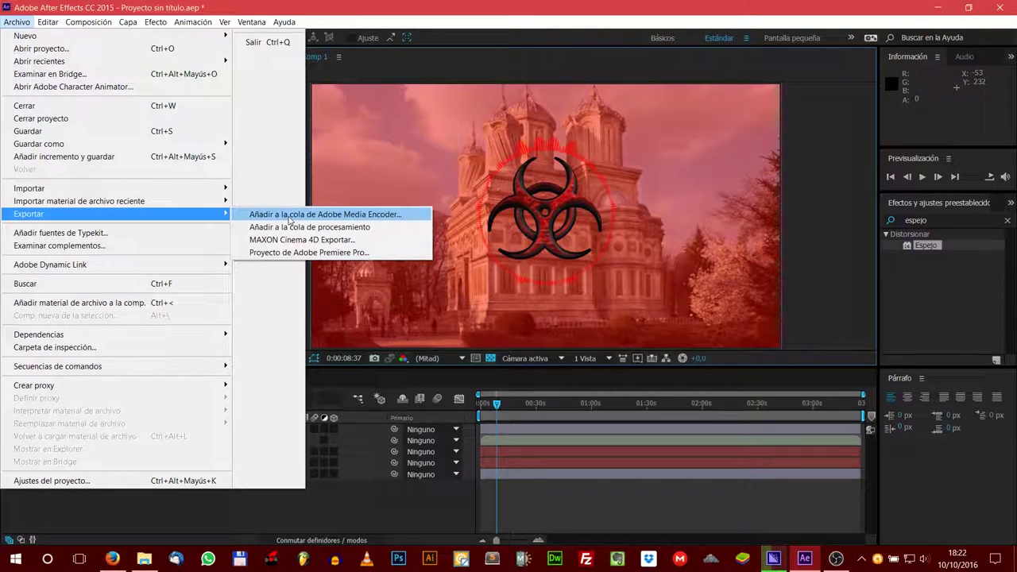
pyautogui.click(290, 216)
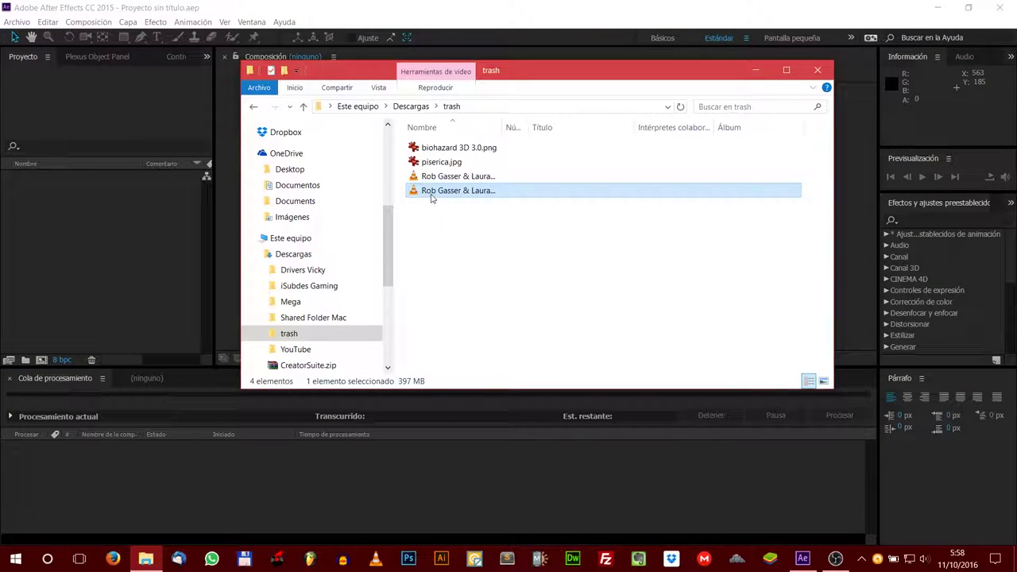
# Play the exported MP4 fullscreen in VLC, then exit fullscreen.
pyautogui.doubleClick(429, 191)
pyautogui.doubleClick(439, 289)
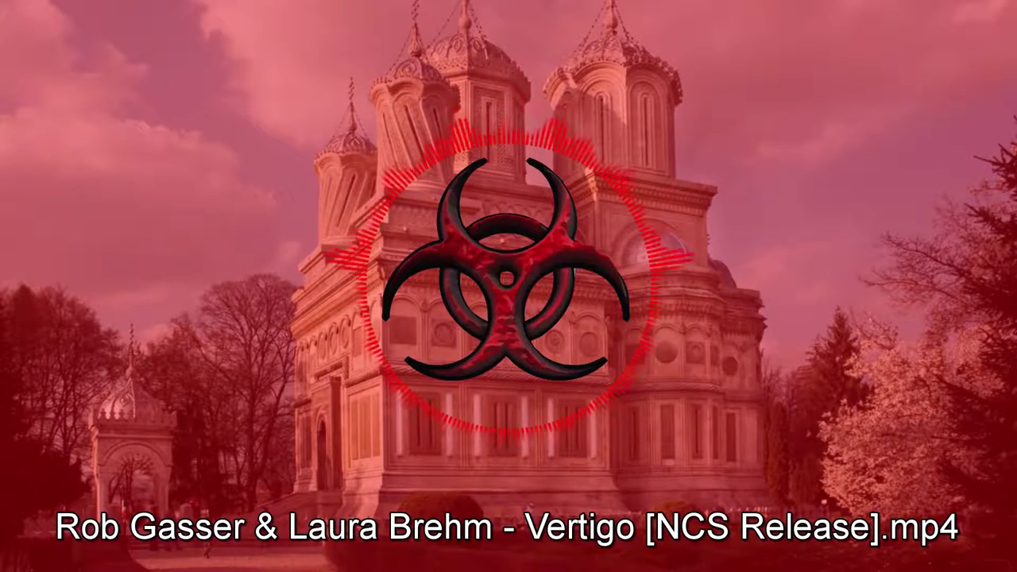
pyautogui.moveTo(746, 273)
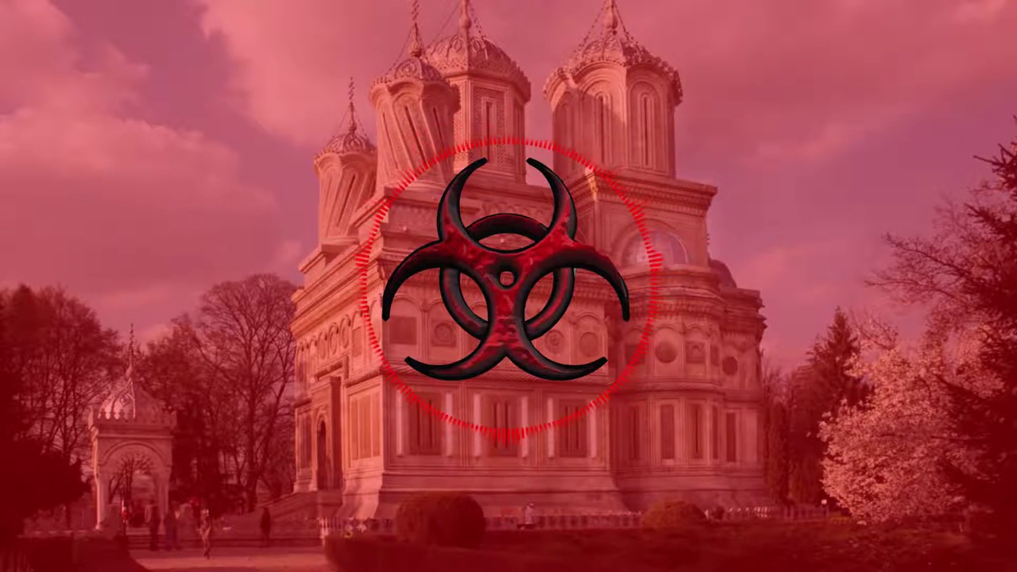
pyautogui.doubleClick(661, 227)
# Quit VLC with Ctrl+Q to return to the trash folder.
pyautogui.hotkey('ctrl', 'q')
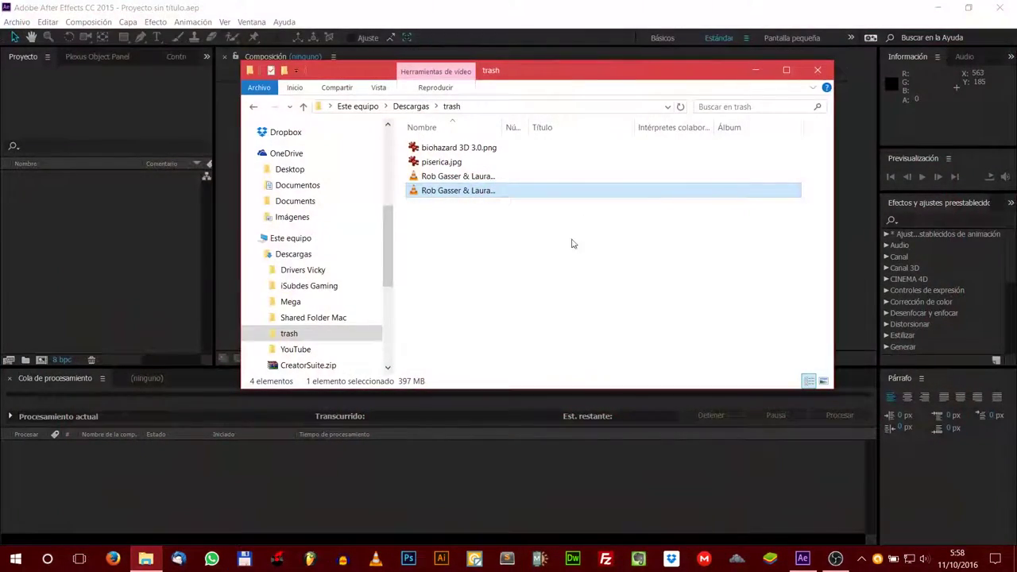